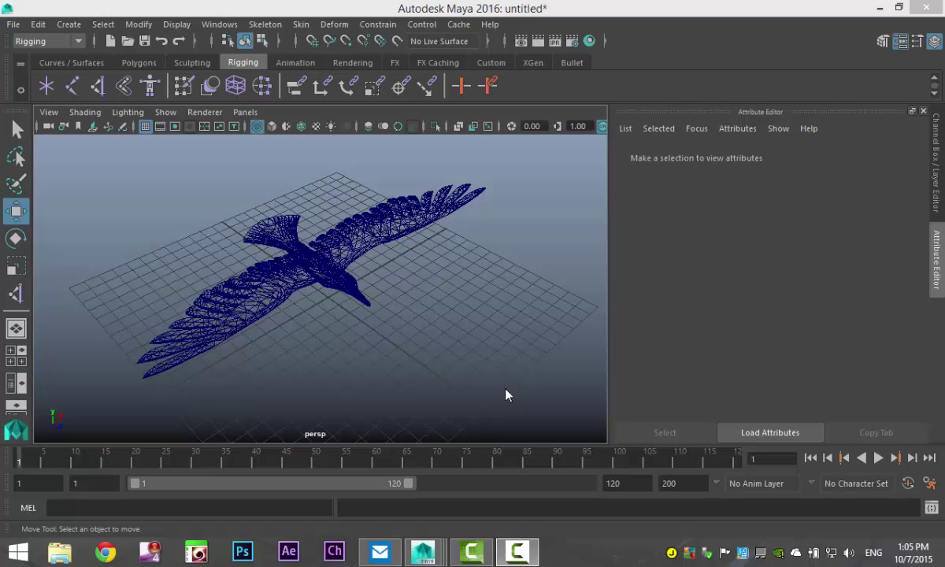
Switch to the browser, look over the Humming Bird model page on TF3DM, and return to Maya.
{"action": "left_click_drag", "start_coordinate": [458, 332], "coordinate": [471, 347], "text": "alt"}
{"action": "key", "text": "alt+Tab"}
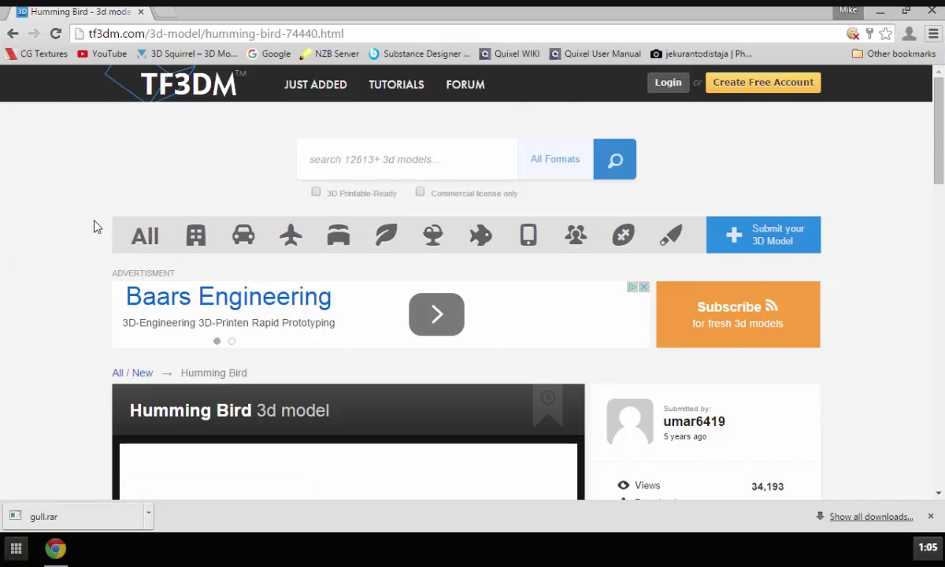
{"action": "scroll", "coordinate": [93, 226], "scroll_direction": "down", "scroll_amount": 11}
{"action": "scroll", "coordinate": [94, 226], "scroll_direction": "down", "scroll_amount": 4}
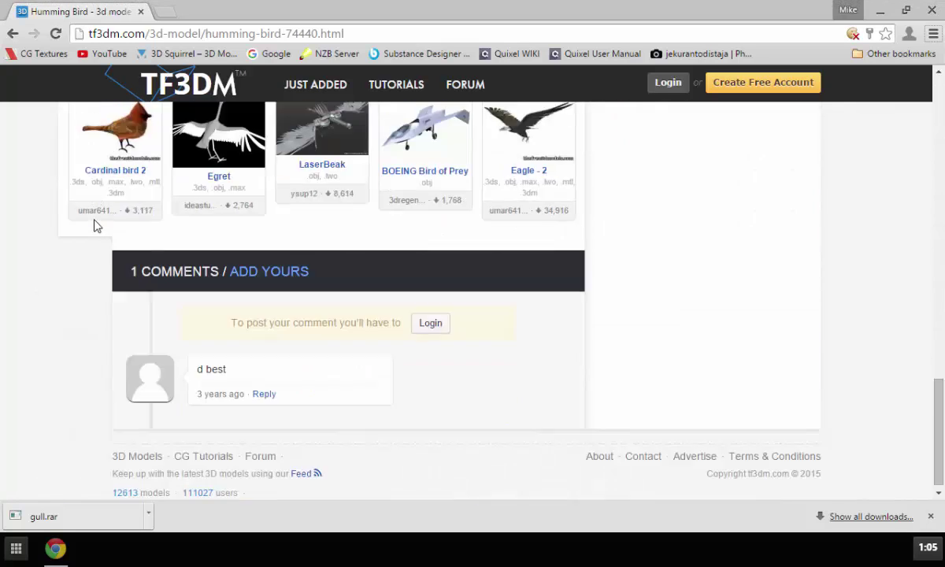
{"action": "scroll", "coordinate": [94, 226], "scroll_direction": "up", "scroll_amount": 14}
{"action": "scroll", "coordinate": [94, 226], "scroll_direction": "up", "scroll_amount": 2}
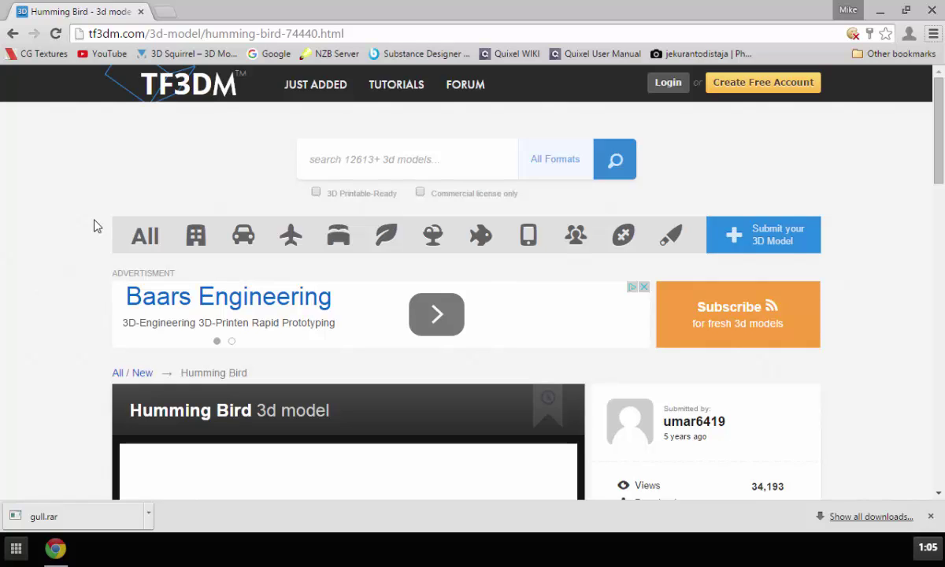
{"action": "key", "text": "alt+Tab"}
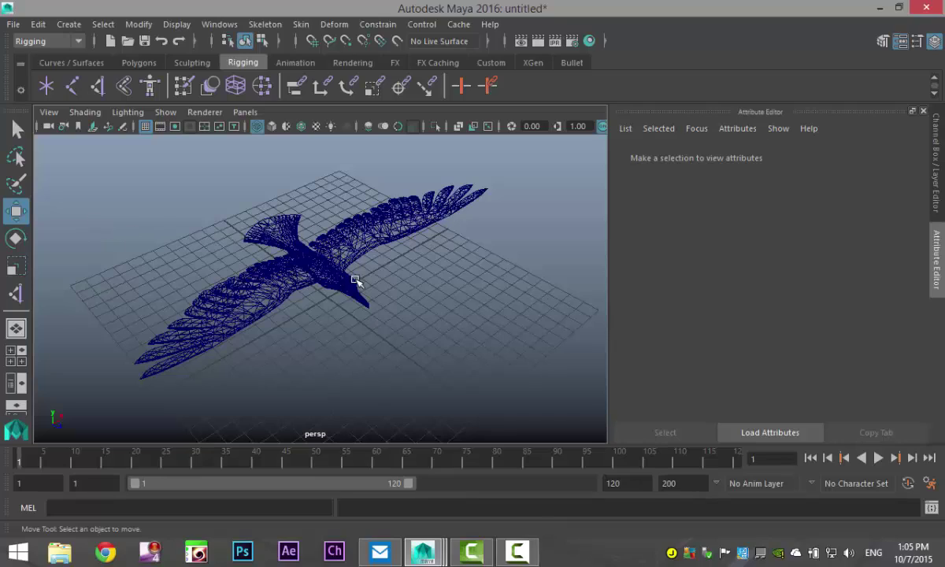
Select the gull mesh and examine its hierarchy in the Outliner, expanding GULL:gull_body down to its shape node.
{"action": "left_click_drag", "start_coordinate": [363, 291], "coordinate": [365, 332], "text": "alt"}
{"action": "mouse_move", "coordinate": [366, 331]}
{"action": "middle_mouse_down", "text": "alt"}
{"action": "mouse_move", "coordinate": [360, 361]}
{"action": "mouse_move", "coordinate": [367, 344]}
{"action": "middle_mouse_up", "text": "alt"}
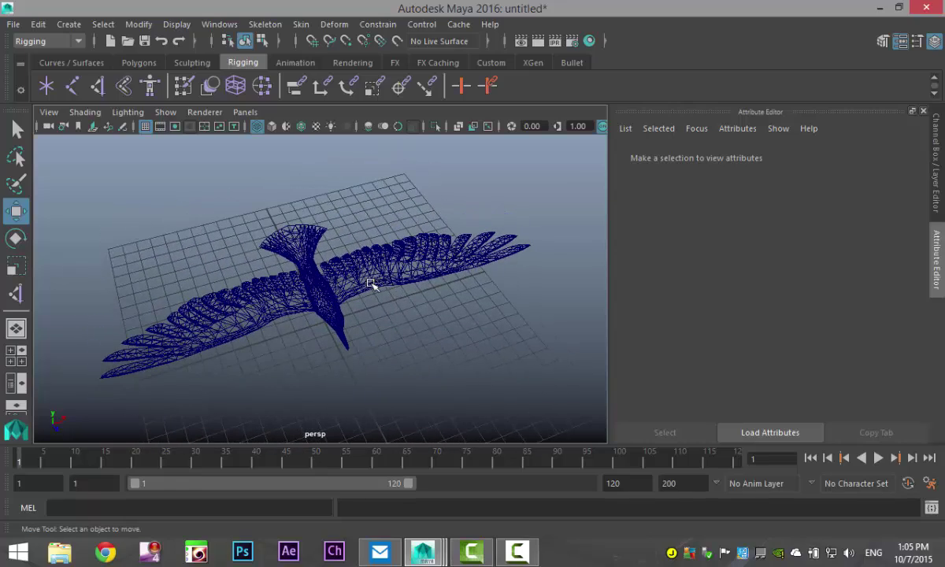
{"action": "left_click", "coordinate": [372, 284]}
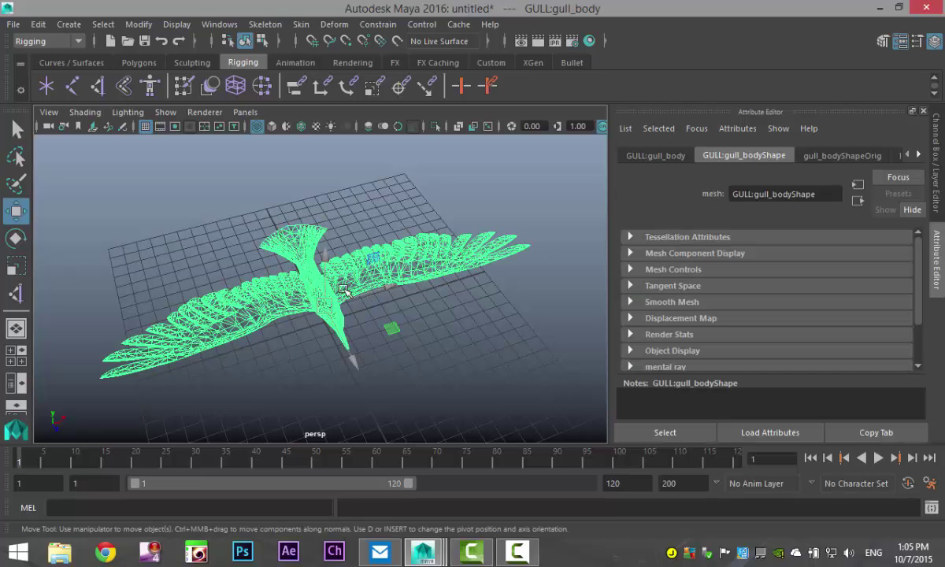
{"action": "left_click", "coordinate": [219, 24]}
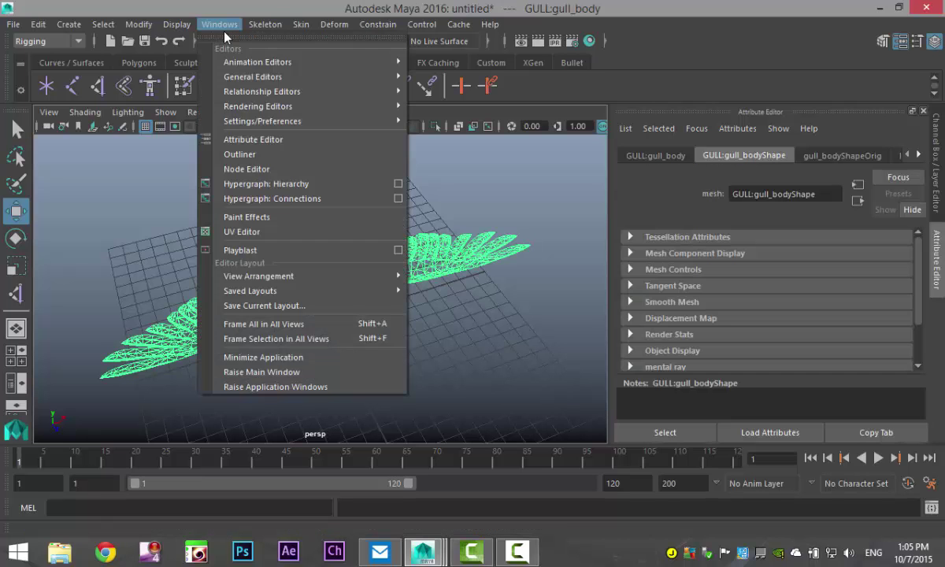
{"action": "left_click", "coordinate": [250, 153]}
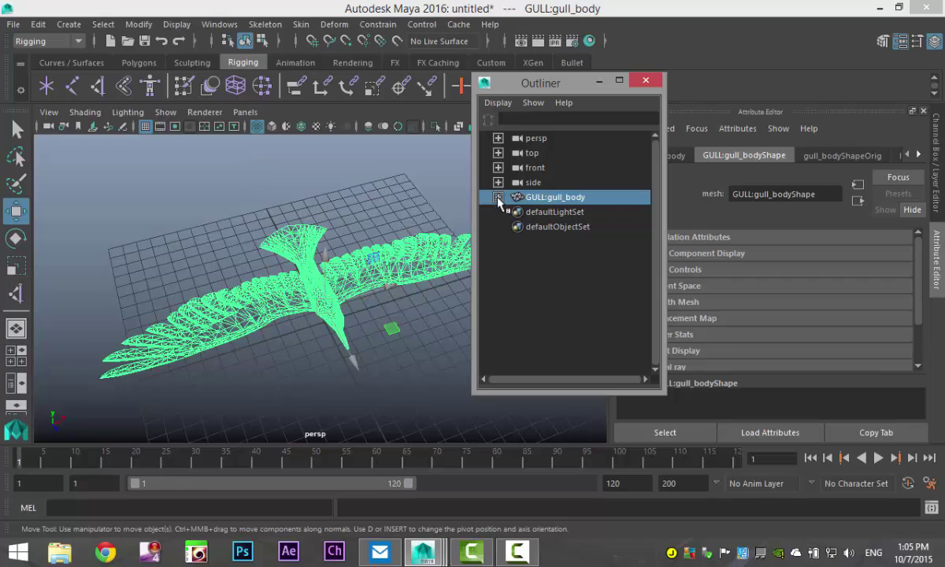
{"action": "left_click", "coordinate": [498, 197]}
{"action": "left_click", "coordinate": [552, 211]}
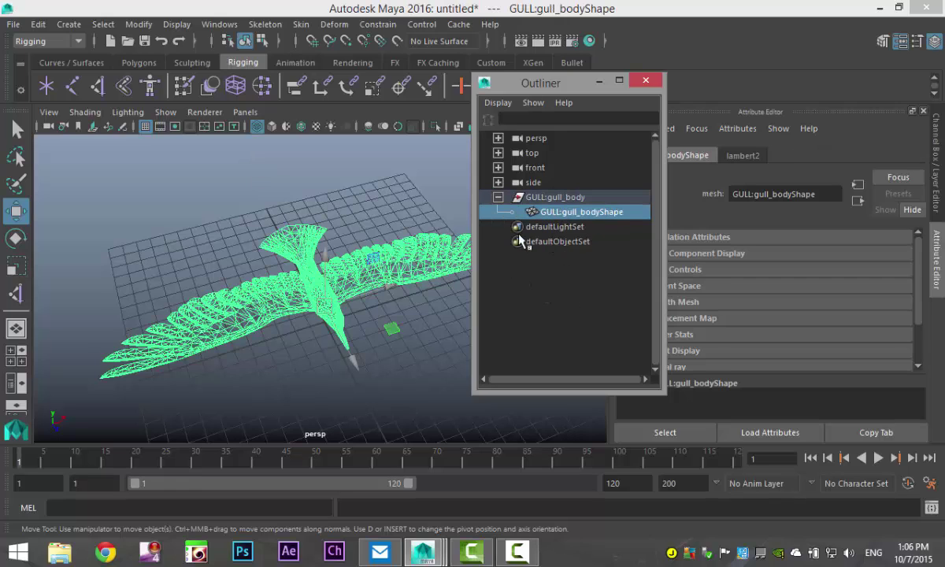
{"action": "left_click", "coordinate": [647, 84]}
{"action": "left_click", "coordinate": [475, 317]}
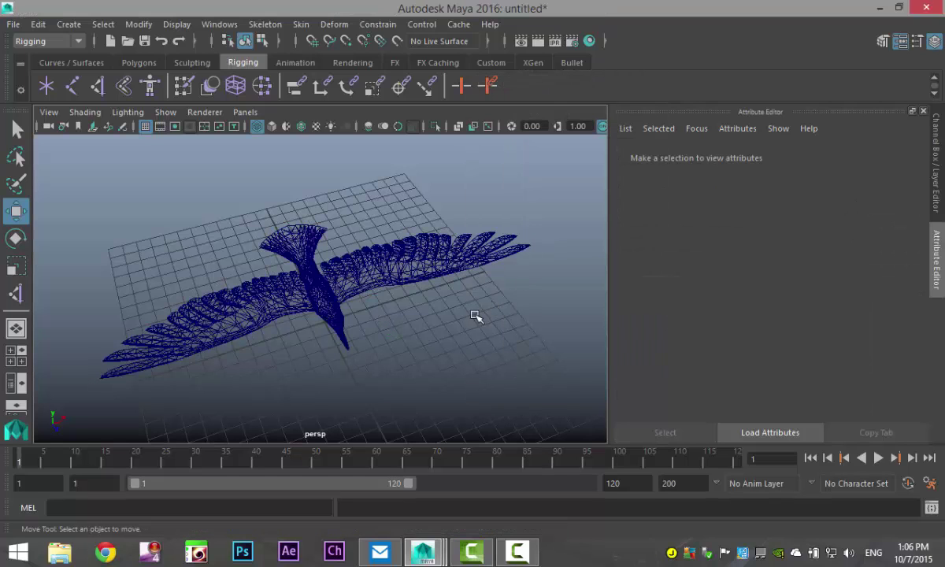
In the top view, create a four-joint chain along the positive X wing, from the shoulder out towards the wing tip.
{"action": "left_click", "coordinate": [16, 328]}
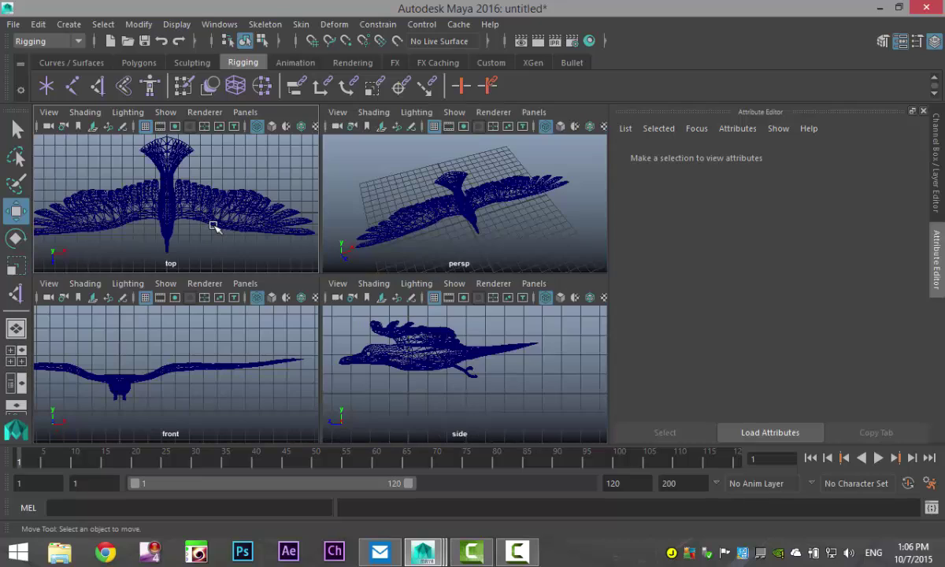
{"action": "key", "text": "space"}
{"action": "scroll", "coordinate": [253, 285], "scroll_direction": "down", "scroll_amount": 3}
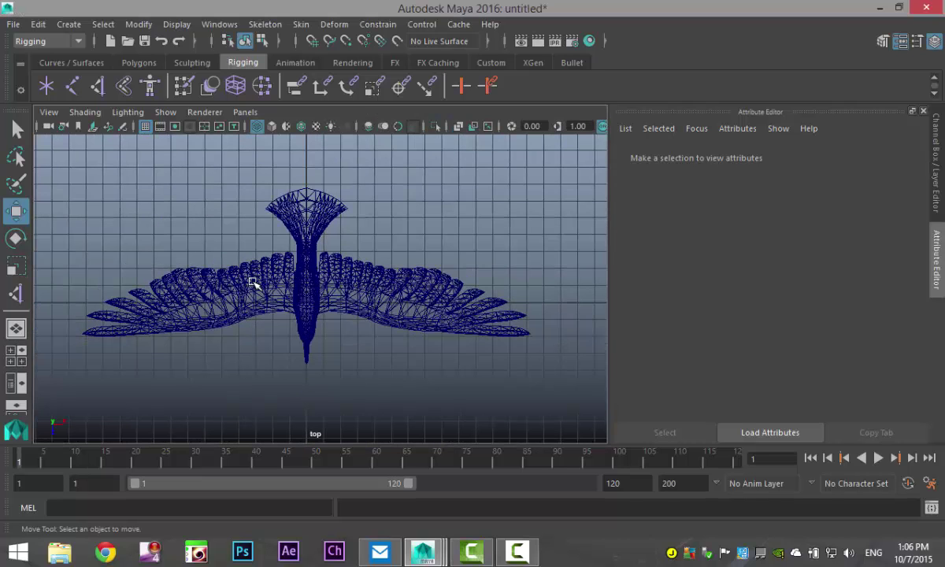
{"action": "scroll", "coordinate": [253, 285], "scroll_direction": "up", "scroll_amount": 2}
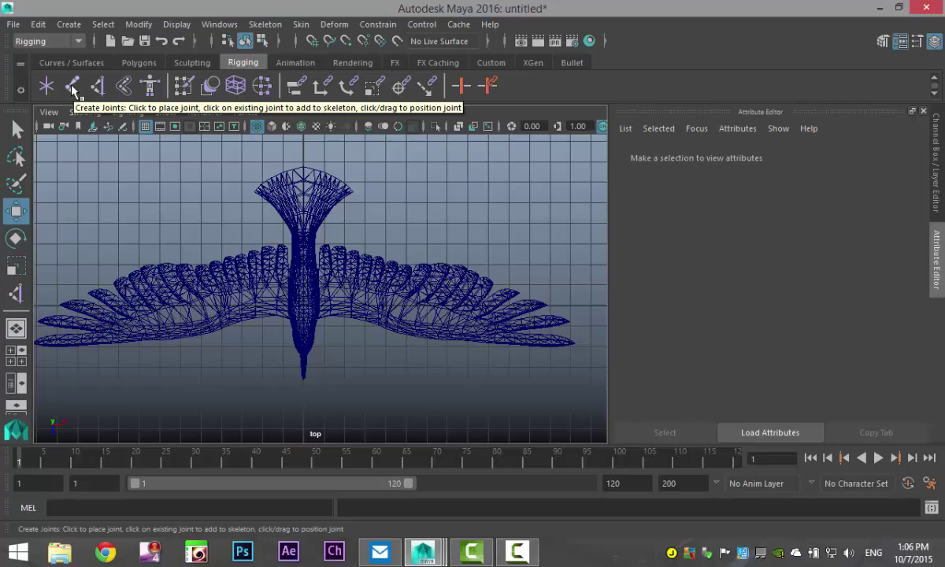
{"action": "left_click", "coordinate": [72, 87]}
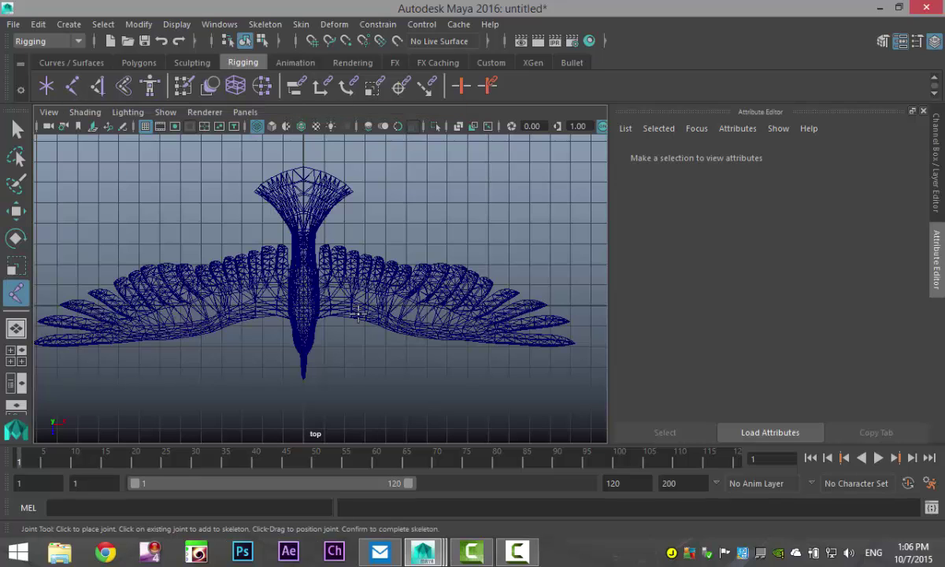
{"action": "scroll", "coordinate": [381, 327], "scroll_direction": "up", "scroll_amount": 2}
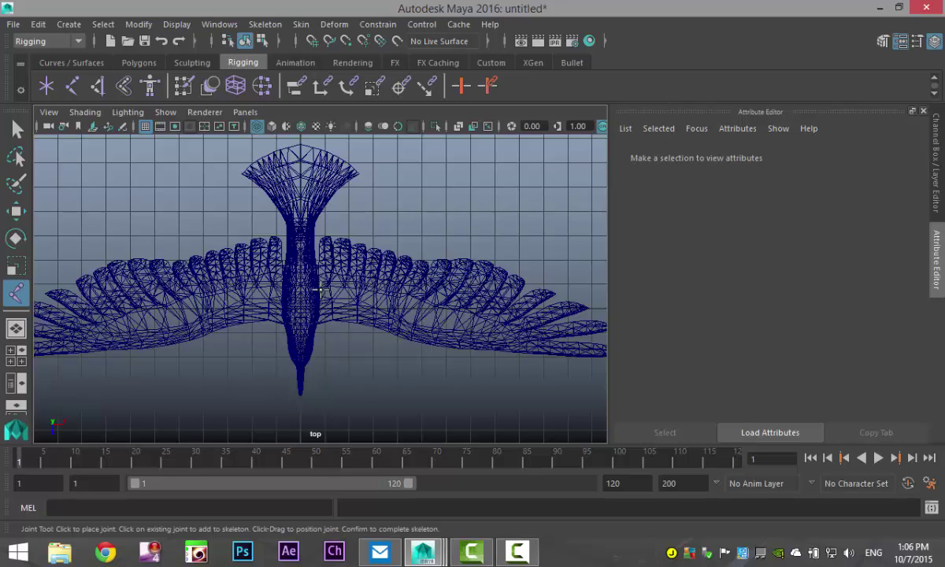
{"action": "left_click", "coordinate": [321, 290]}
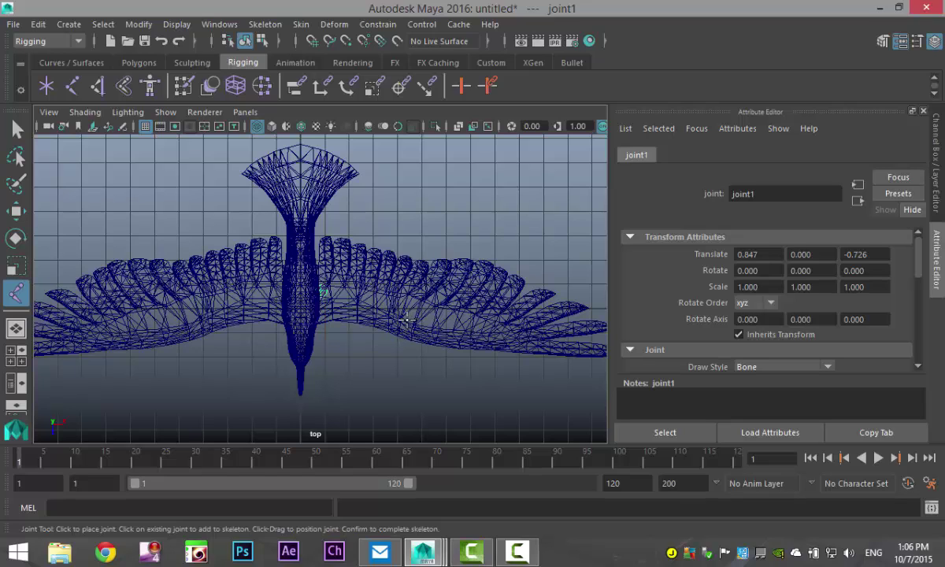
{"action": "left_click", "coordinate": [409, 320]}
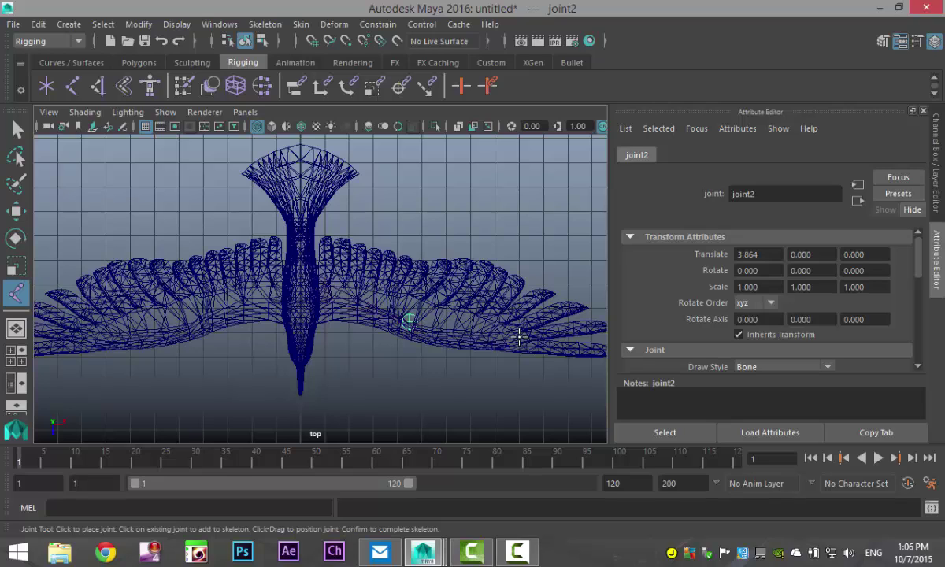
{"action": "left_click", "coordinate": [520, 337]}
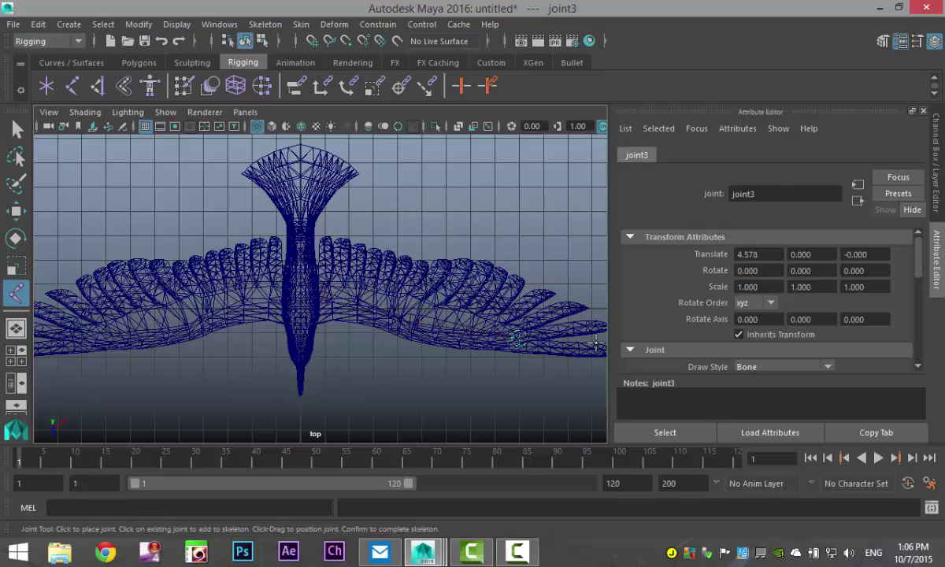
{"action": "left_click", "coordinate": [600, 343]}
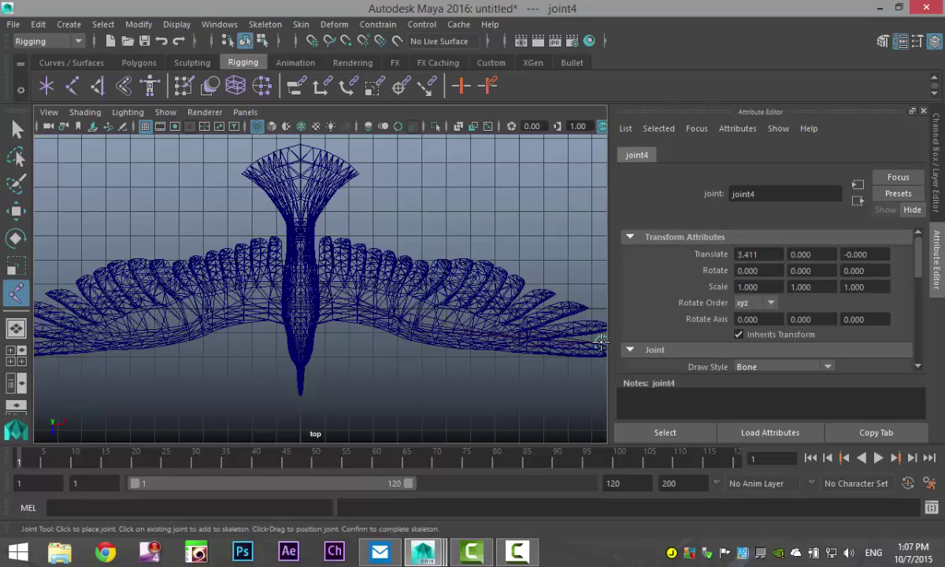
{"action": "key", "text": "Return"}
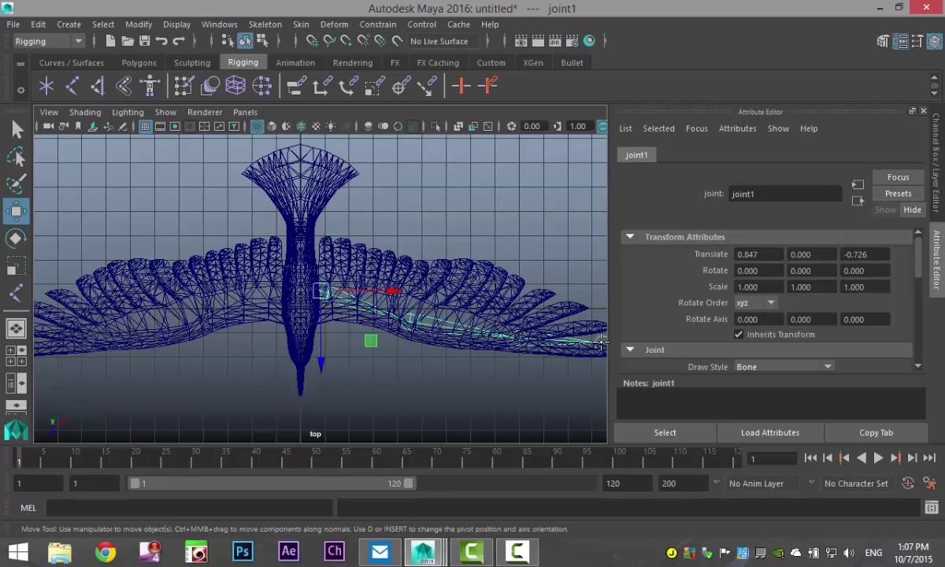
In the front view, raise the wing chain's root joint to the shoulder height, about 2.34 in Y.
{"action": "left_click", "coordinate": [19, 363]}
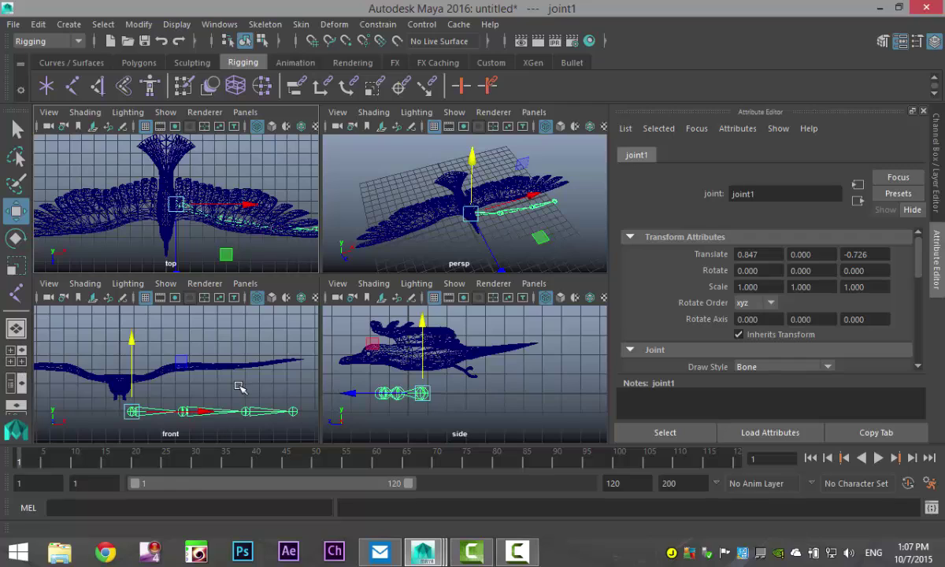
{"action": "key", "text": "space"}
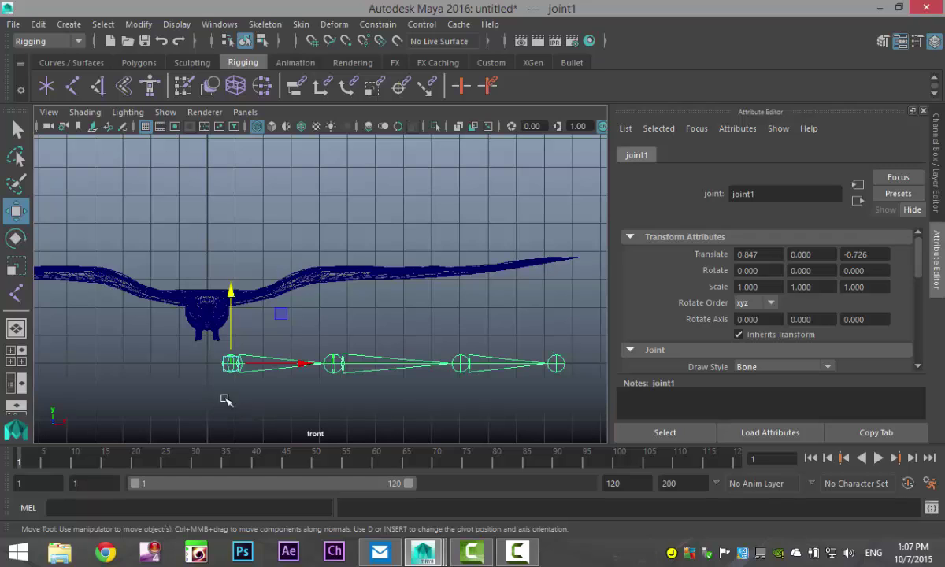
{"action": "left_click", "coordinate": [229, 399]}
{"action": "left_click", "coordinate": [230, 363]}
{"action": "left_click_drag", "start_coordinate": [231, 293], "coordinate": [243, 226]}
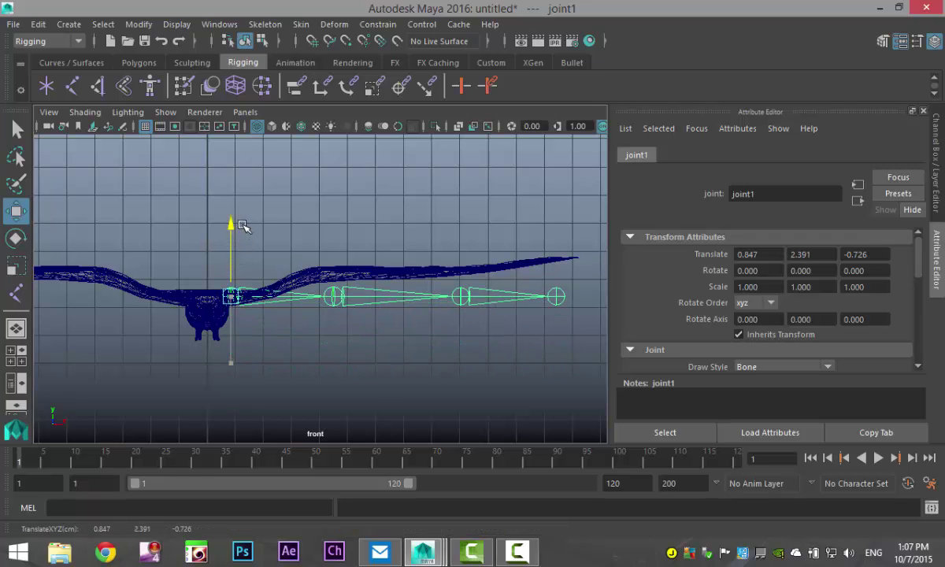
Fit the other three joints vertically to the wing's curve, with translate Y about 0.867 for joint2 and 0.499 for joint4.
{"action": "left_click", "coordinate": [367, 303]}
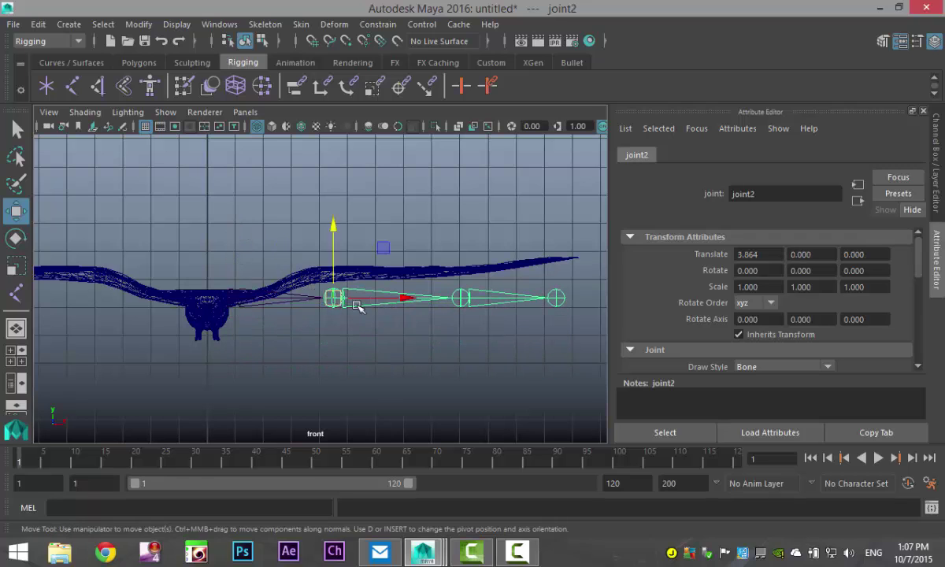
{"action": "left_click_drag", "start_coordinate": [333, 224], "coordinate": [336, 205]}
{"action": "left_click", "coordinate": [463, 277]}
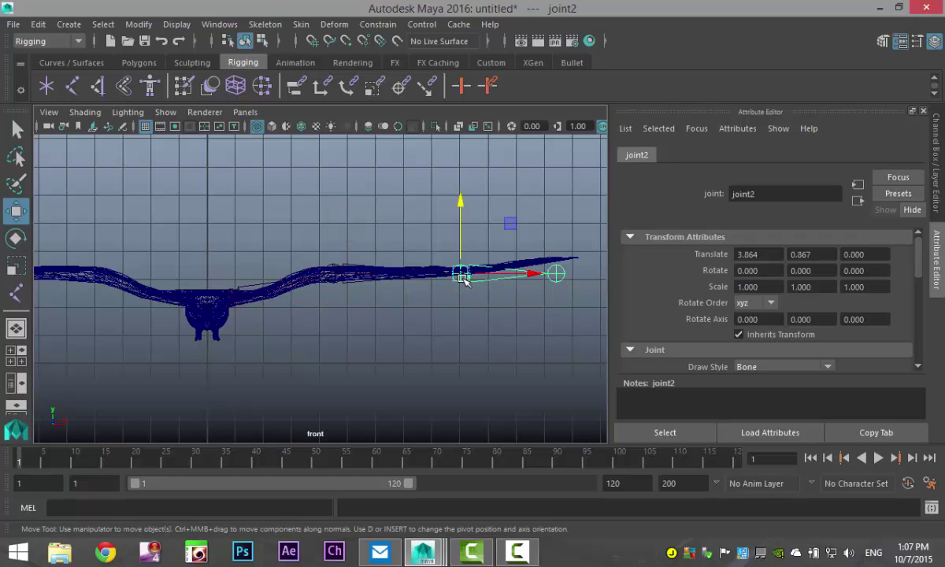
{"action": "left_click_drag", "start_coordinate": [461, 205], "coordinate": [470, 209]}
{"action": "left_click", "coordinate": [555, 271]}
{"action": "left_click_drag", "start_coordinate": [556, 201], "coordinate": [556, 186]}
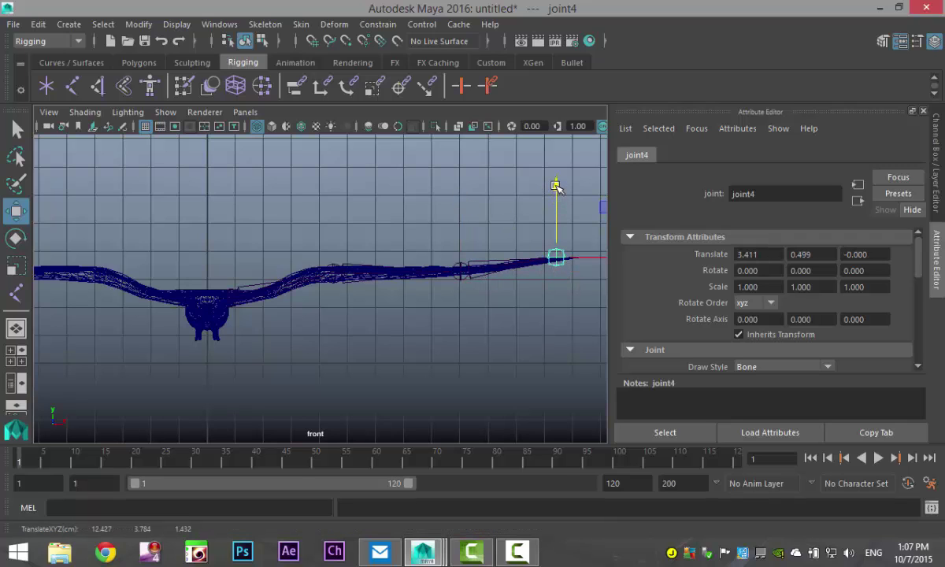
In the perspective view, mirror the wing's joint chain from its root across YZ with the Behavior function, and clear the selection.
{"action": "left_click", "coordinate": [11, 351]}
{"action": "key", "text": "space"}
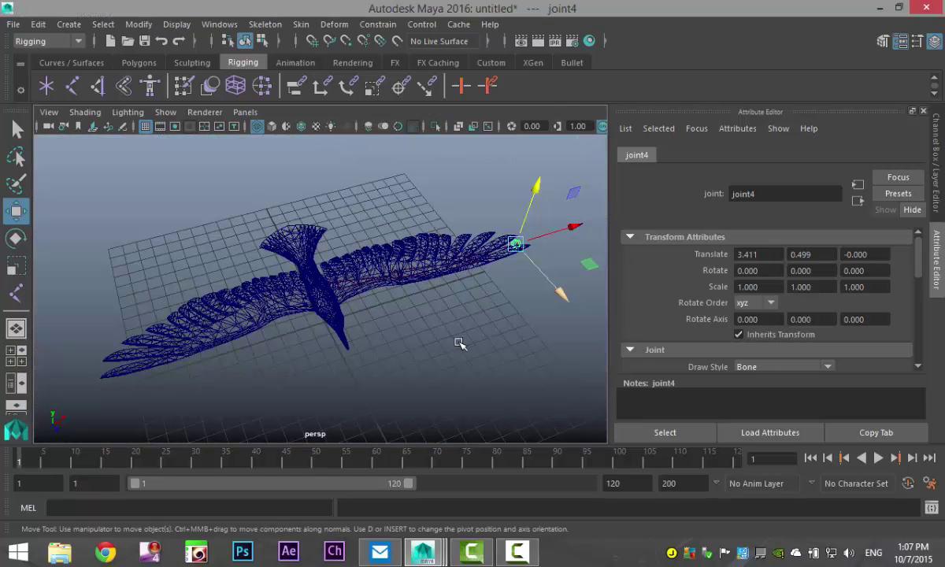
{"action": "left_click_drag", "start_coordinate": [460, 342], "coordinate": [419, 371], "text": "alt"}
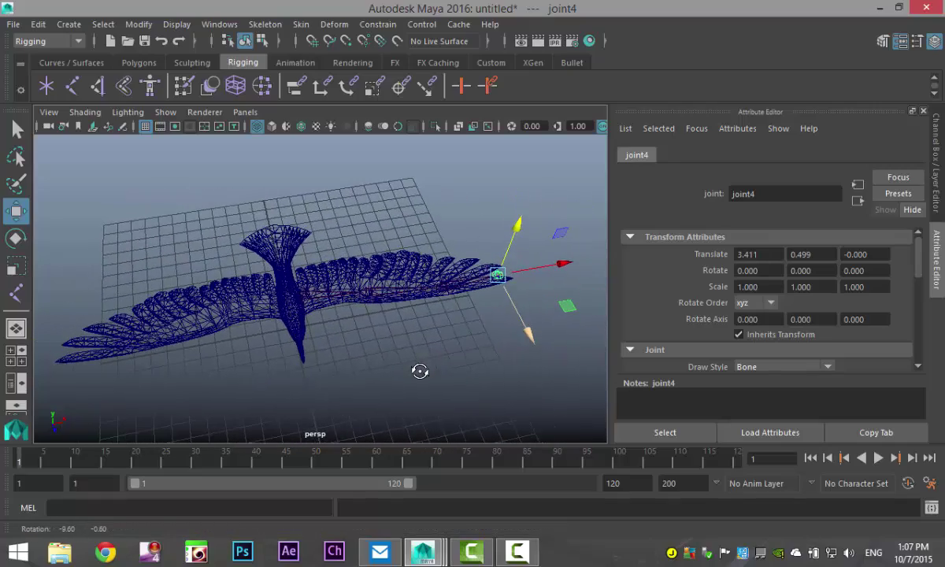
{"action": "left_click", "coordinate": [305, 295]}
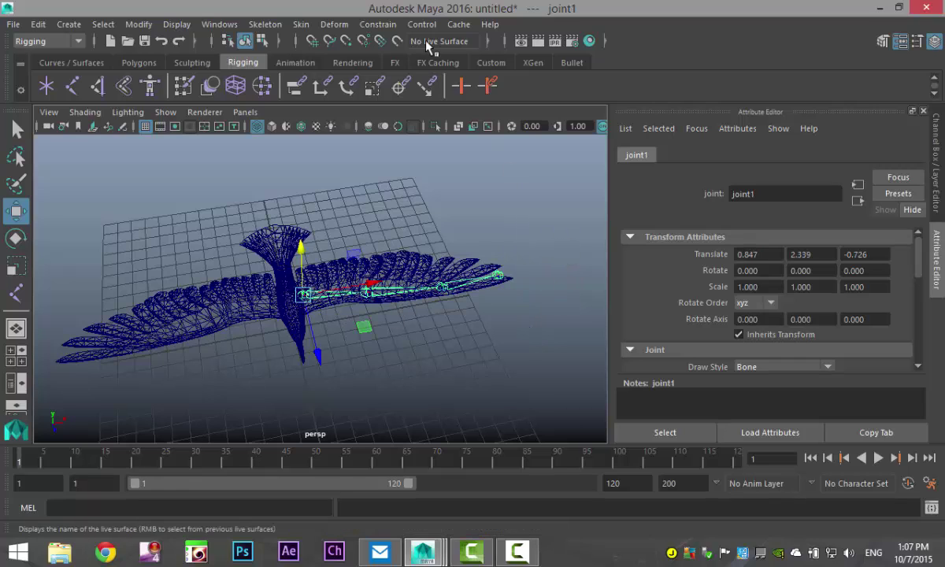
{"action": "left_click", "coordinate": [264, 25]}
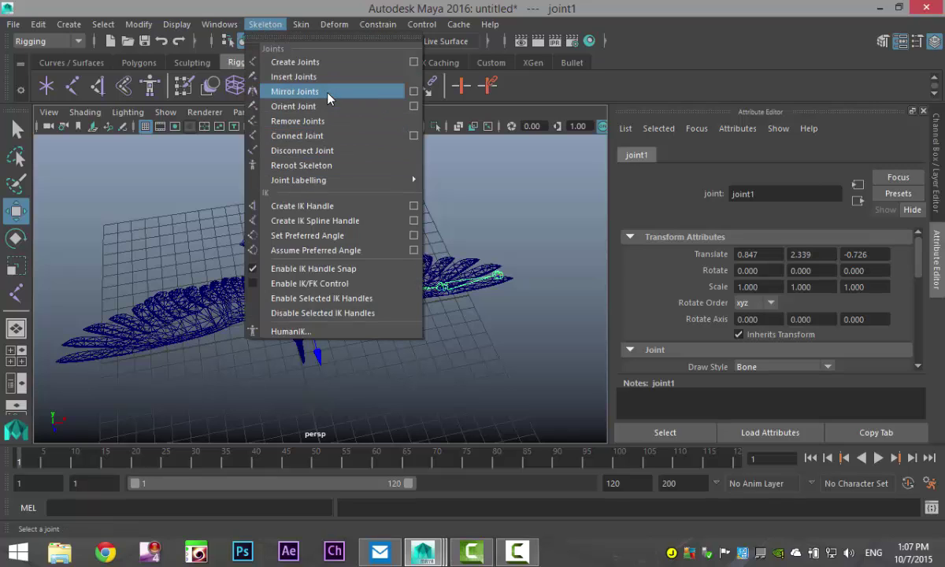
{"action": "left_click", "coordinate": [414, 95]}
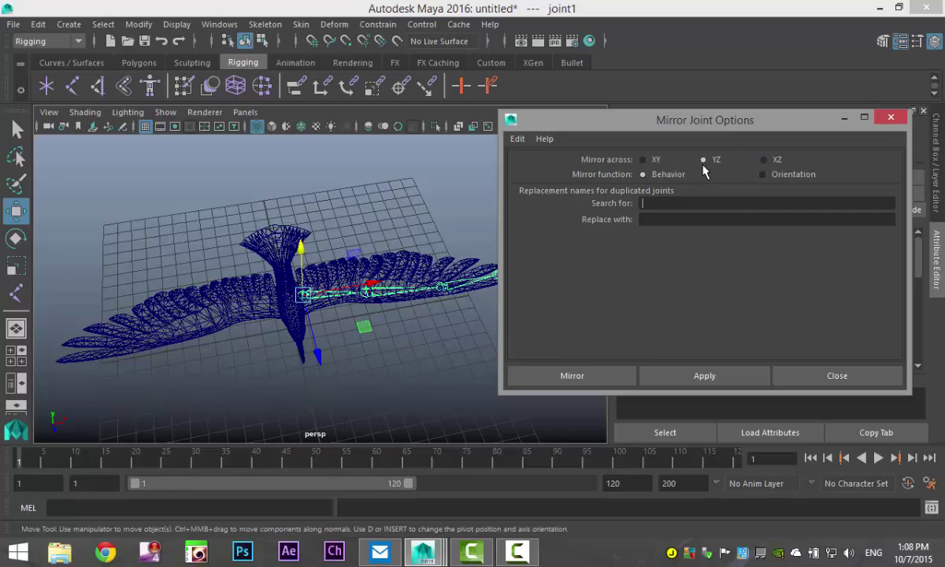
{"action": "left_click", "coordinate": [576, 379]}
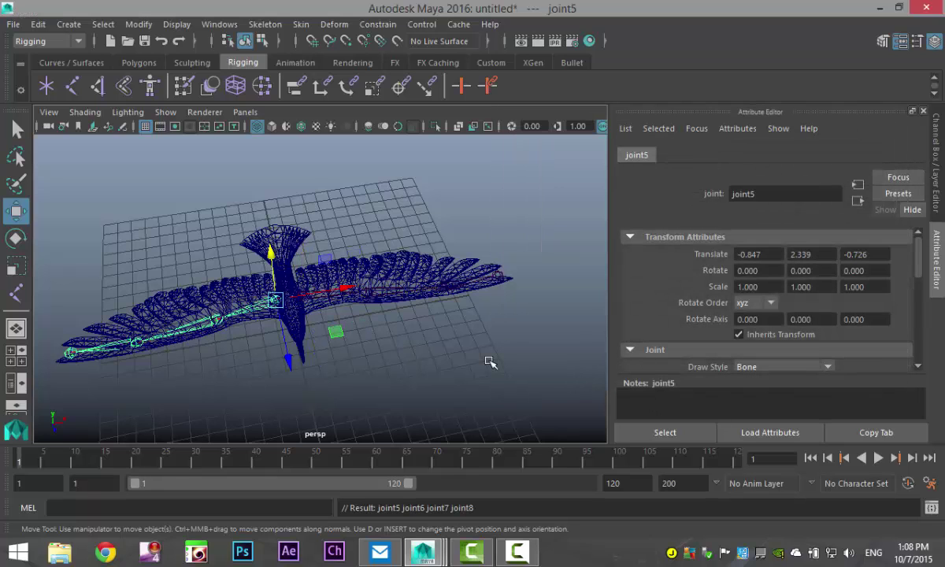
{"action": "left_click_drag", "start_coordinate": [388, 381], "coordinate": [393, 332], "text": "alt"}
{"action": "left_click", "coordinate": [376, 382]}
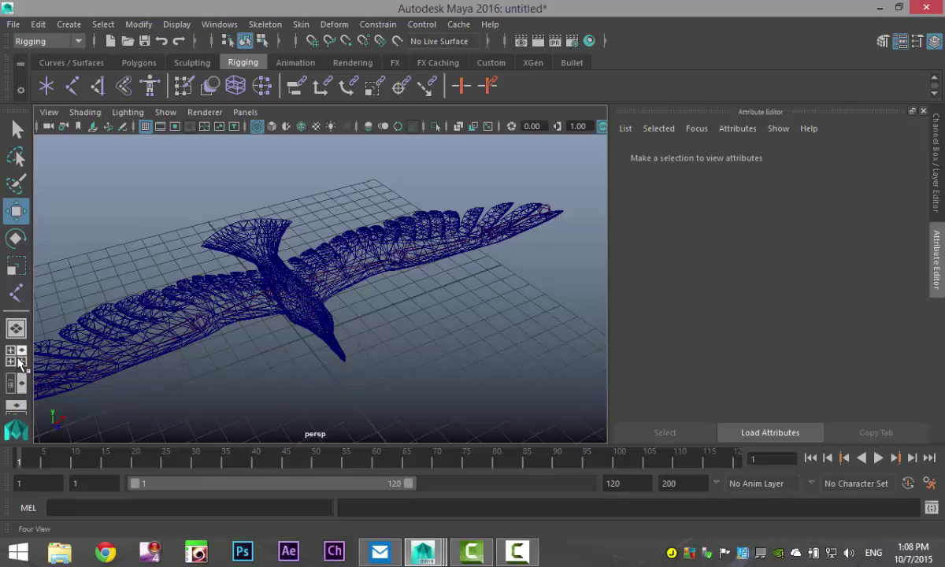
In the top view, create a four-joint chain along the body's centre line, from the head back to the tail feathers.
{"action": "left_click", "coordinate": [19, 359]}
{"action": "key", "text": "space"}
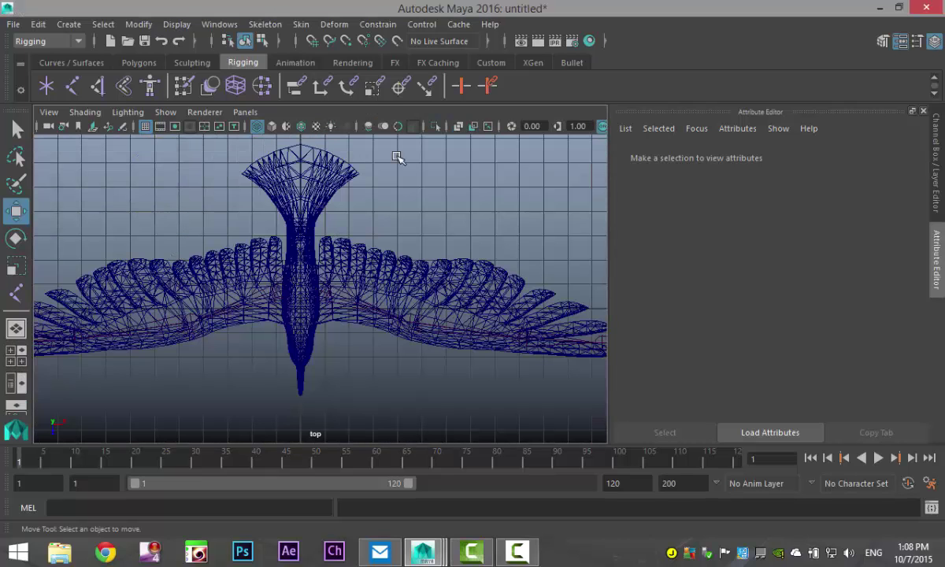
{"action": "left_click", "coordinate": [73, 87]}
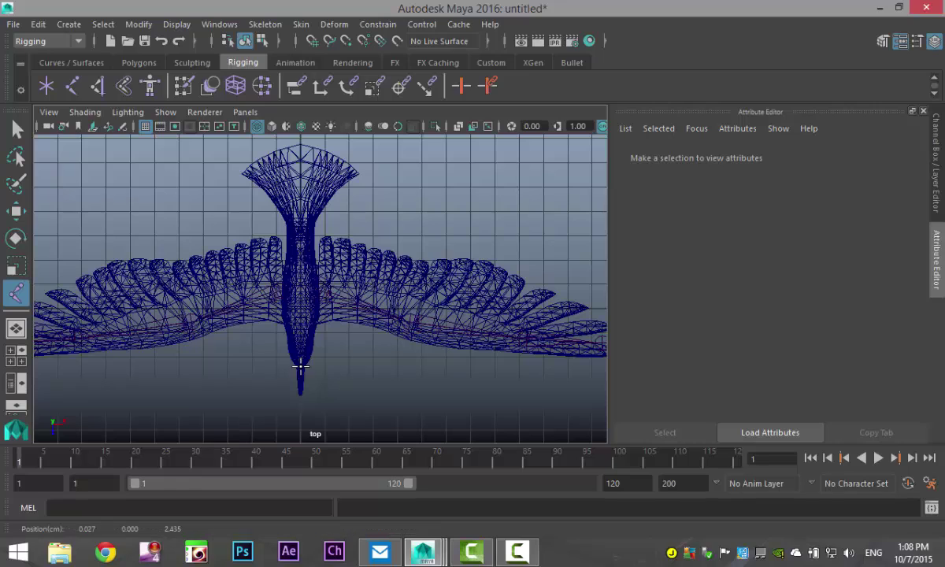
{"action": "left_click", "coordinate": [300, 366]}
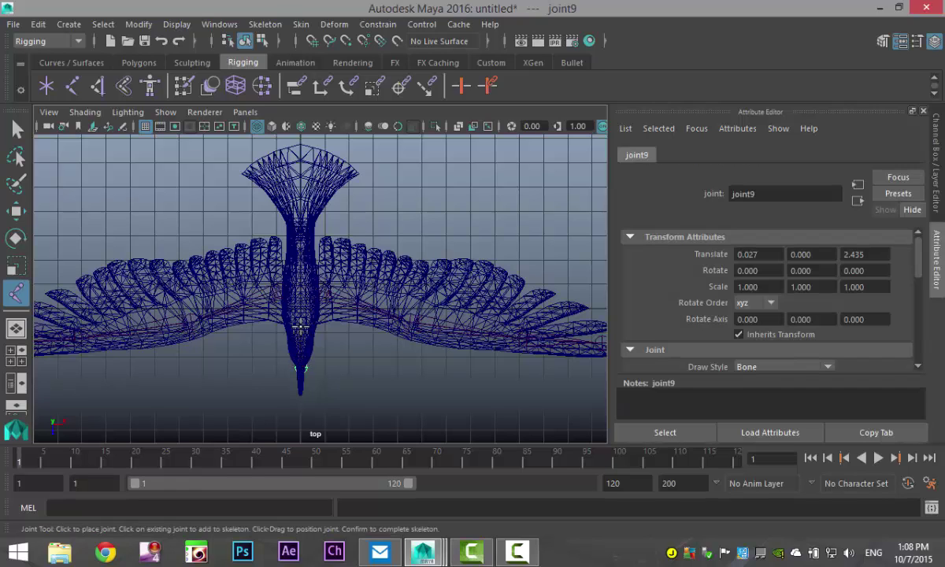
{"action": "left_click", "coordinate": [300, 325]}
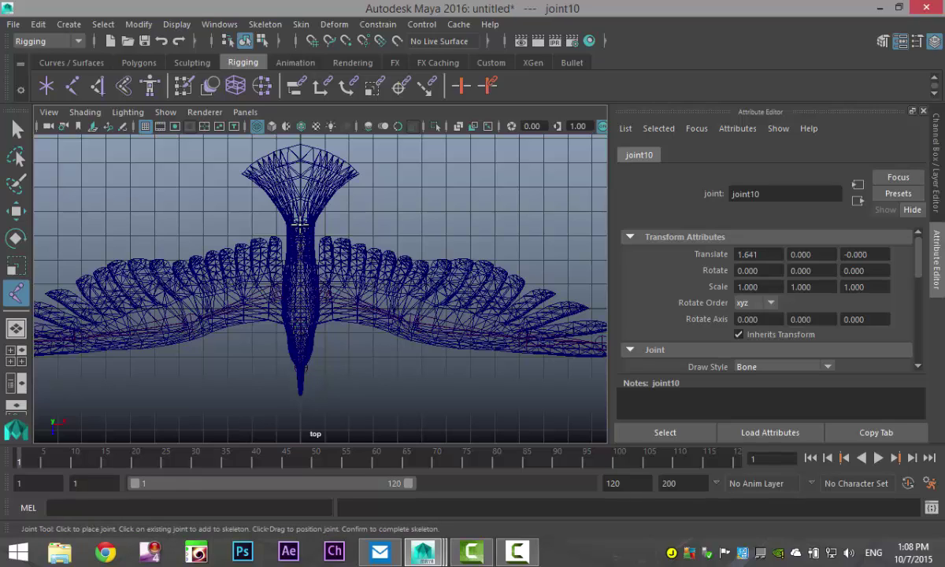
{"action": "left_click", "coordinate": [300, 224]}
{"action": "left_click", "coordinate": [300, 156]}
{"action": "key", "text": "w"}
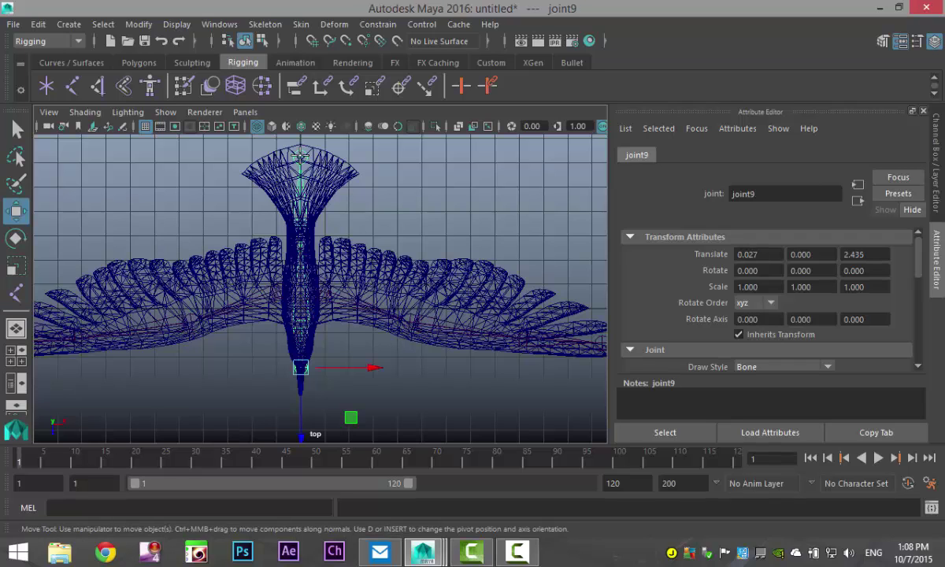
In the side view, raise the body chain's root joint to the head's height, about 1.815 in Y.
{"action": "left_click", "coordinate": [15, 356]}
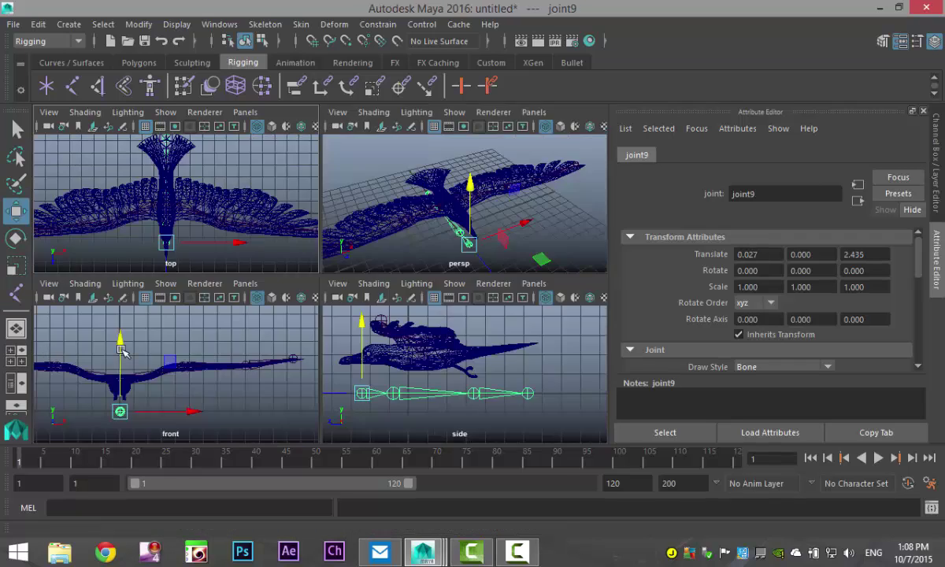
{"action": "key", "text": "space"}
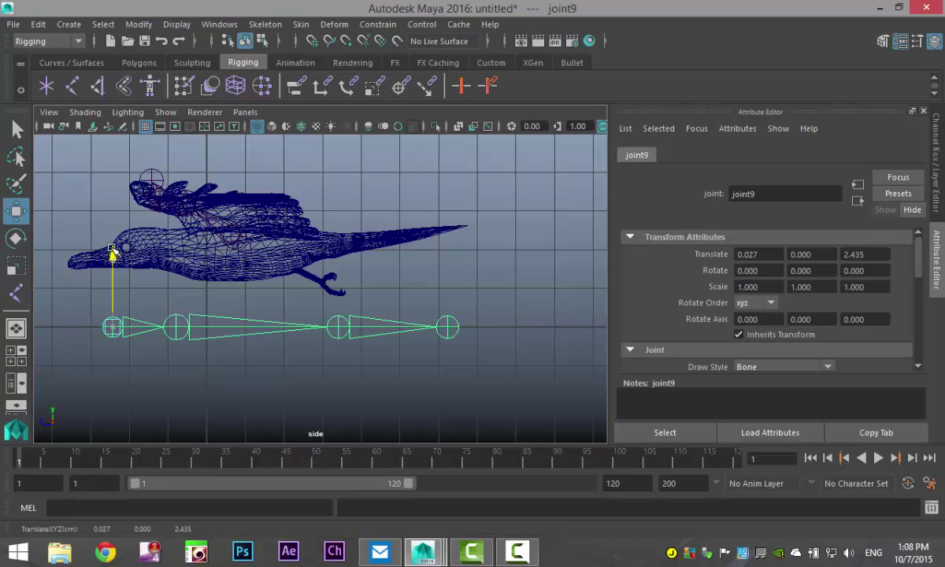
{"action": "left_click_drag", "start_coordinate": [114, 254], "coordinate": [124, 183]}
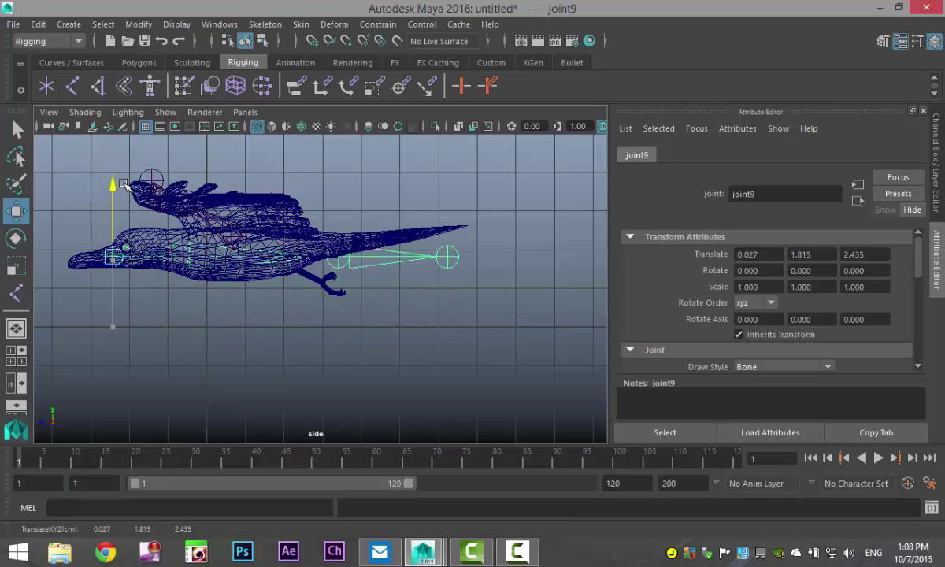
Fit the other three body joints to the body's curve, with translate Y about 0.191 for joint10, 0.153 for joint11 and 0.420 for joint12.
{"action": "left_click_drag", "start_coordinate": [114, 256], "coordinate": [177, 259]}
{"action": "key", "text": "Down"}
{"action": "left_click_drag", "start_coordinate": [176, 187], "coordinate": [180, 183]}
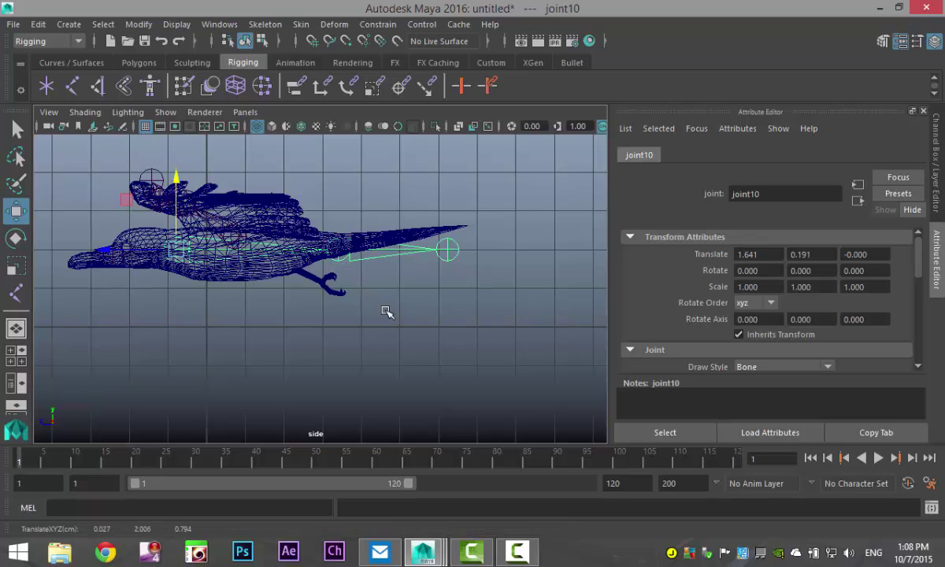
{"action": "left_click", "coordinate": [337, 250]}
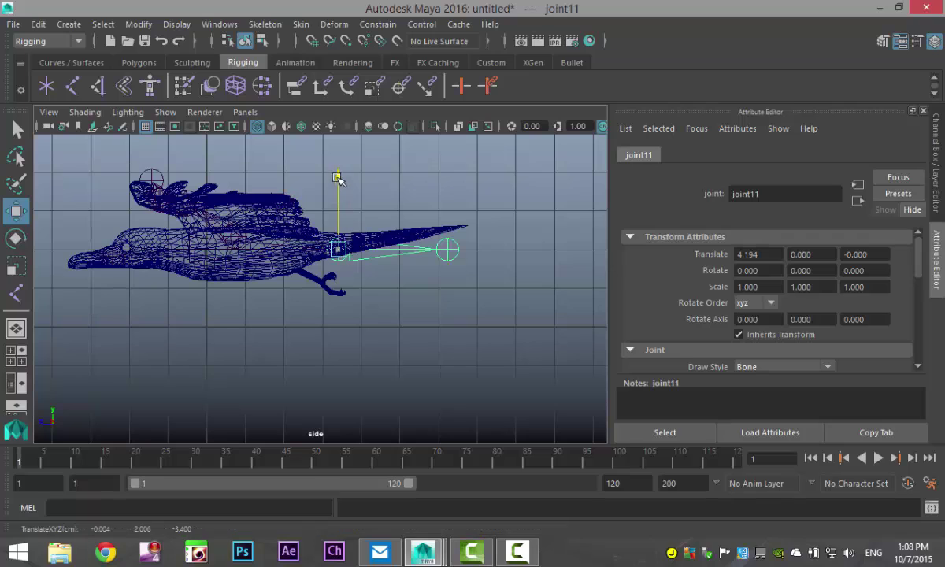
{"action": "left_click_drag", "start_coordinate": [338, 177], "coordinate": [337, 170]}
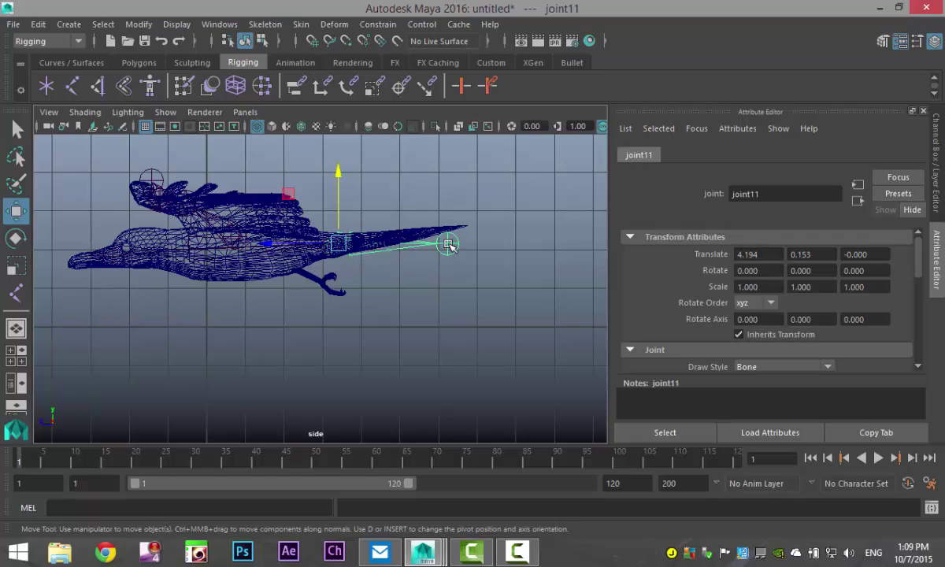
{"action": "left_click", "coordinate": [449, 246]}
{"action": "left_click_drag", "start_coordinate": [447, 170], "coordinate": [450, 156]}
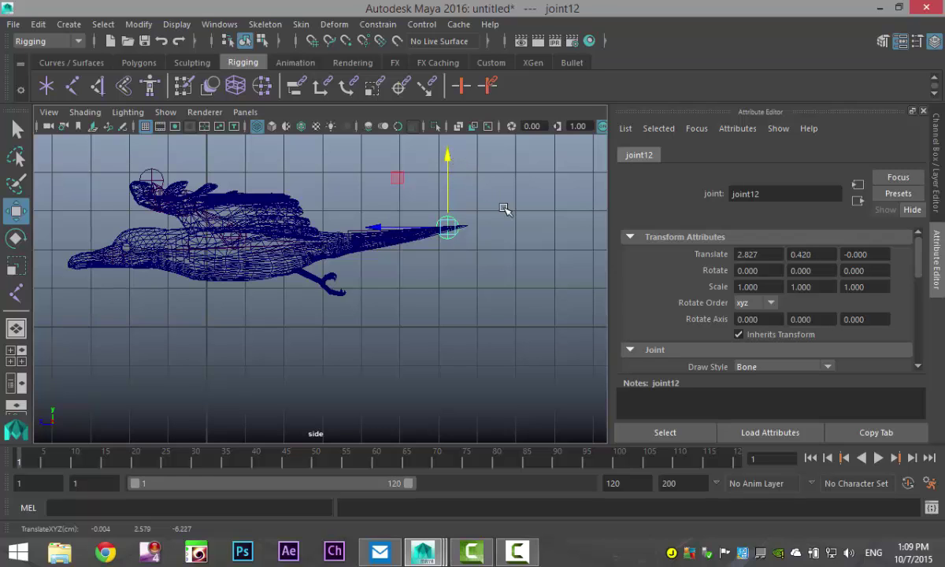
In the perspective view, parent both wing root joints, joint1 and joint5, under the body's root joint9, and clear the selection.
{"action": "left_click", "coordinate": [16, 358]}
{"action": "key", "text": "space"}
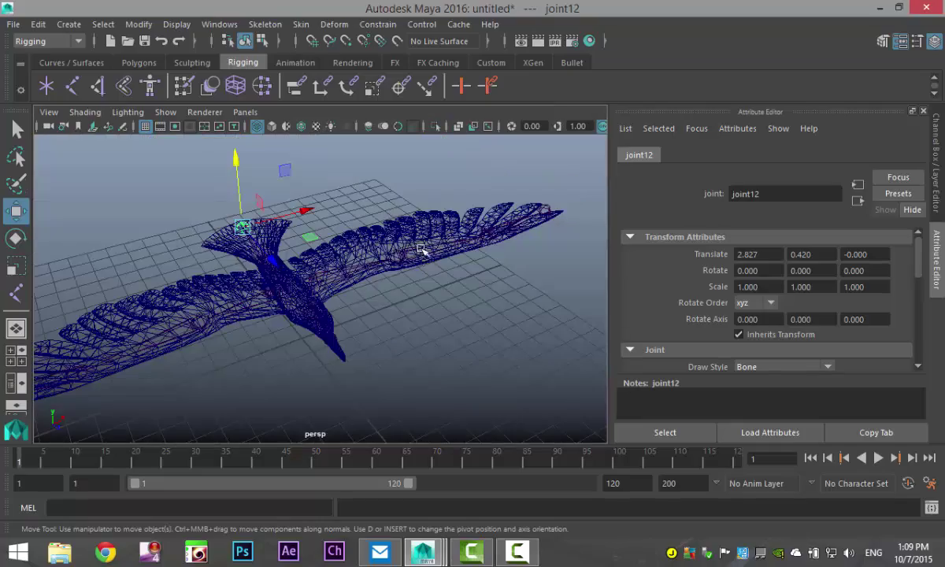
{"action": "left_click_drag", "start_coordinate": [365, 320], "coordinate": [416, 349], "text": "alt"}
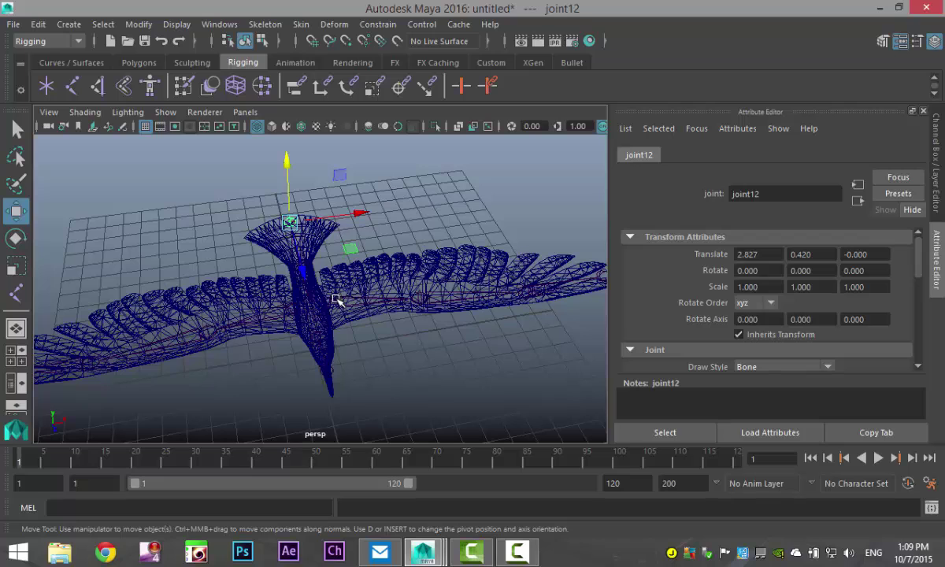
{"action": "left_click", "coordinate": [319, 337]}
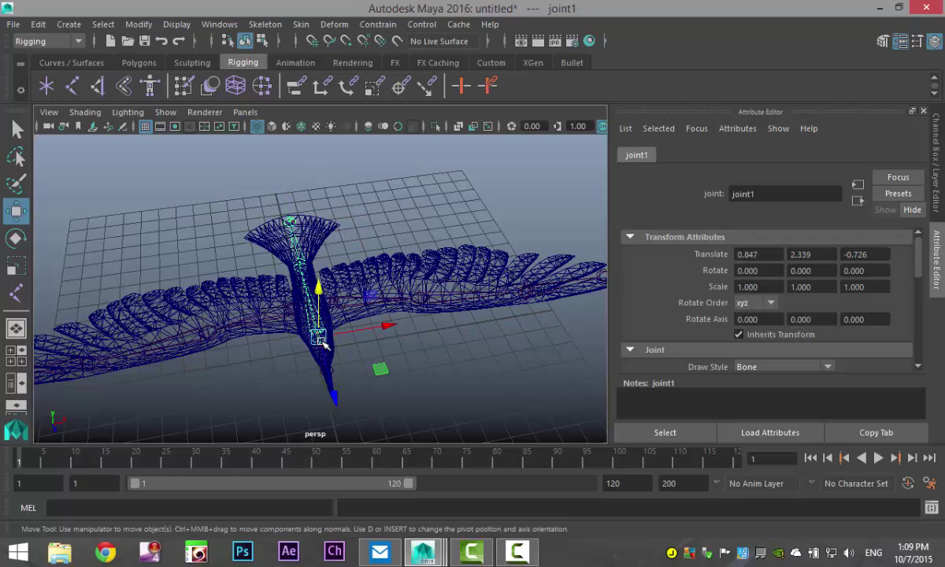
{"action": "left_click", "coordinate": [322, 340]}
{"action": "left_click_drag", "start_coordinate": [449, 380], "coordinate": [428, 381], "text": "alt"}
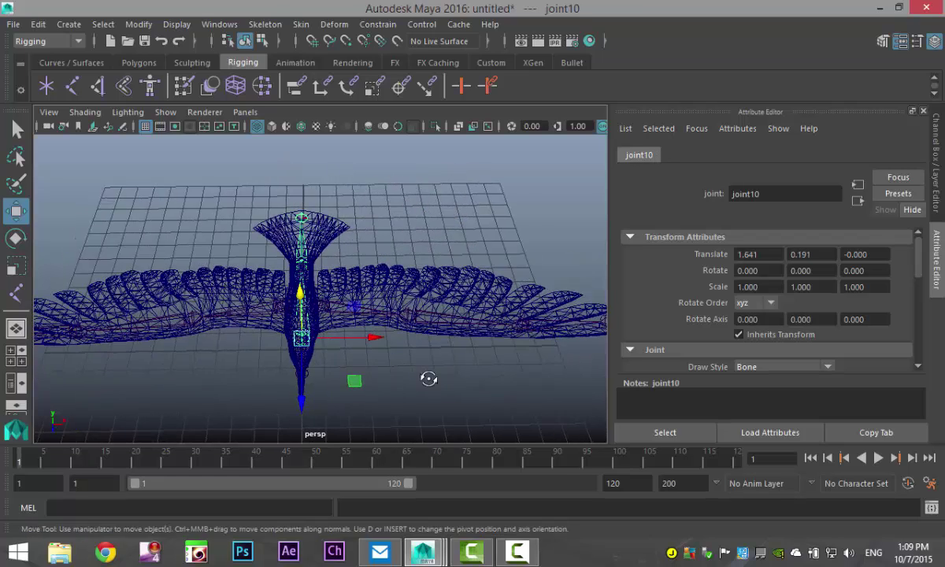
{"action": "left_click", "coordinate": [322, 305]}
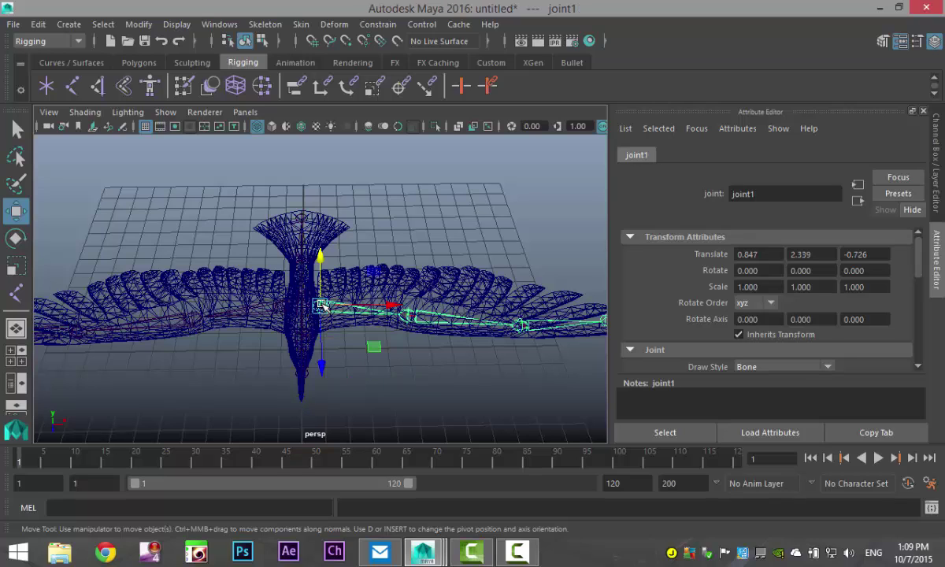
{"action": "left_click", "coordinate": [280, 305]}
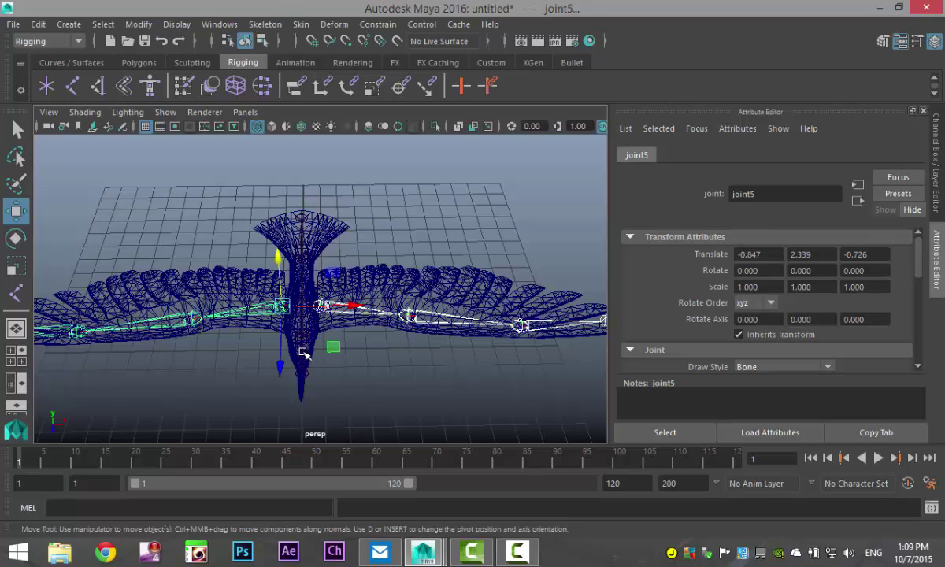
{"action": "left_click", "coordinate": [305, 354]}
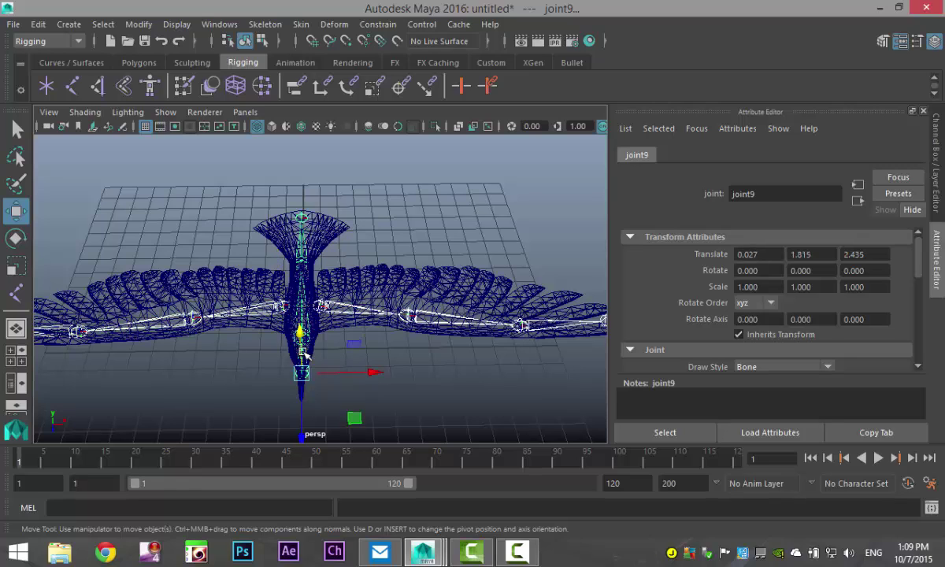
{"action": "left_click", "coordinate": [305, 355]}
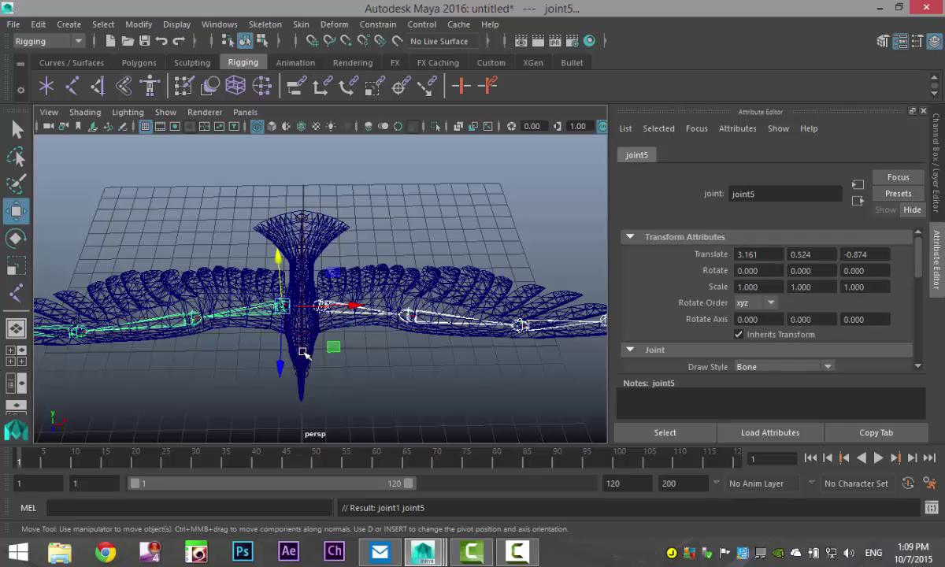
{"action": "left_click", "coordinate": [404, 376]}
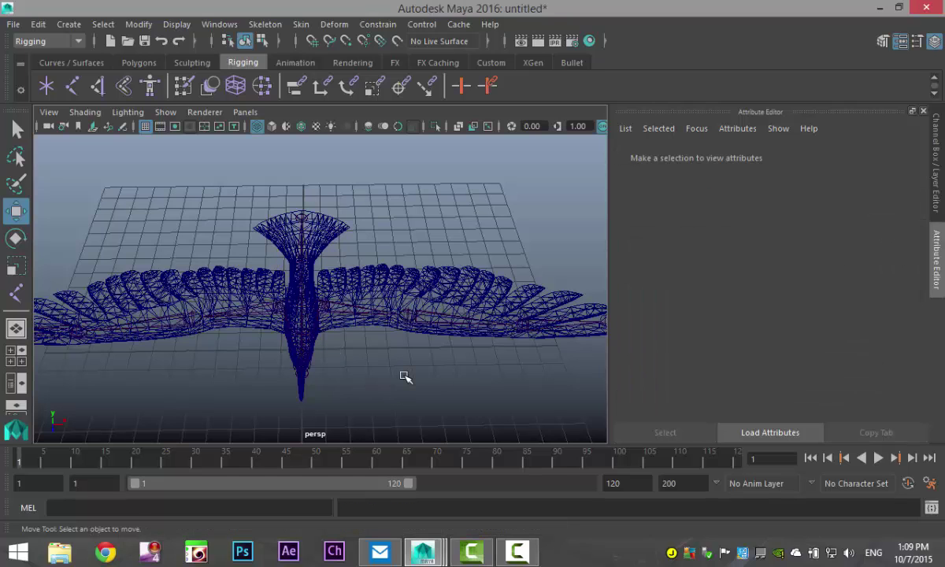
Temporarily hide the gull body mesh to examine the connected skeleton from several angles, and show the mesh again.
{"action": "left_click", "coordinate": [462, 275]}
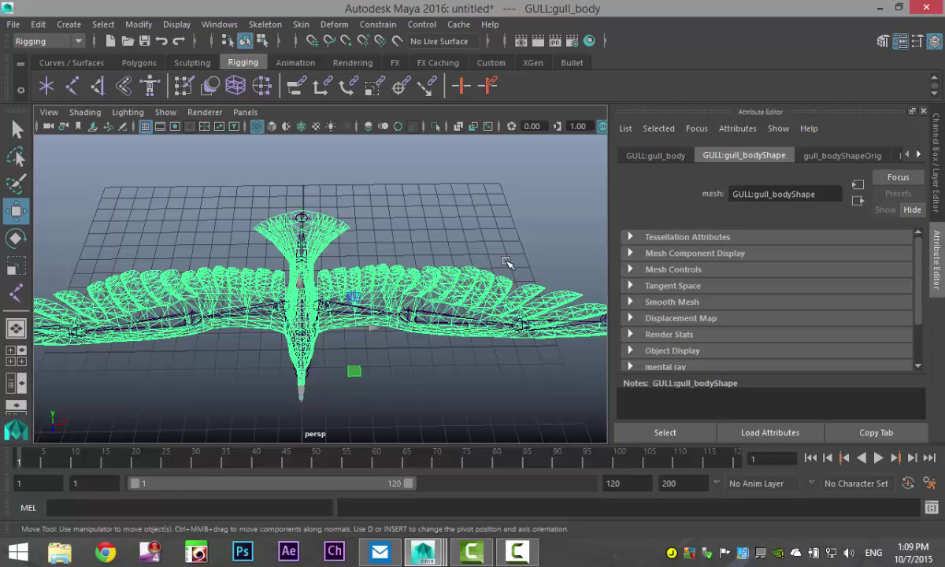
{"action": "key", "text": "ctrl+h"}
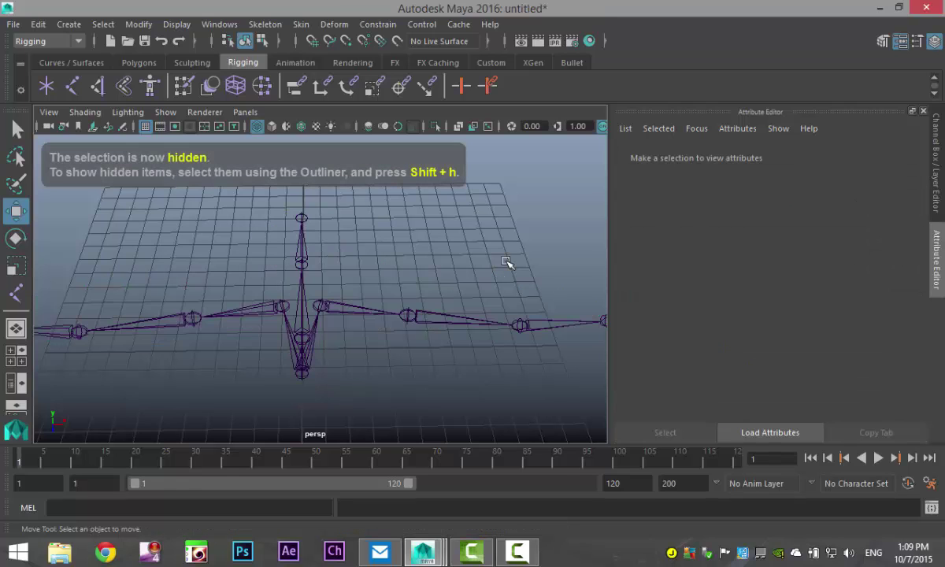
{"action": "left_click_drag", "start_coordinate": [407, 331], "coordinate": [240, 329], "text": "alt"}
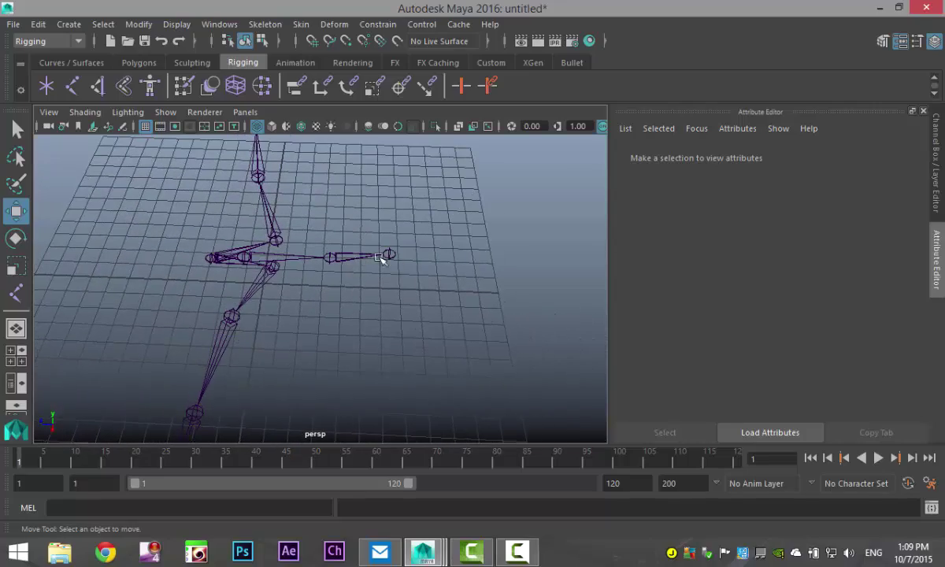
{"action": "left_click_drag", "start_coordinate": [413, 255], "coordinate": [483, 310], "text": "alt"}
{"action": "left_click", "coordinate": [181, 26]}
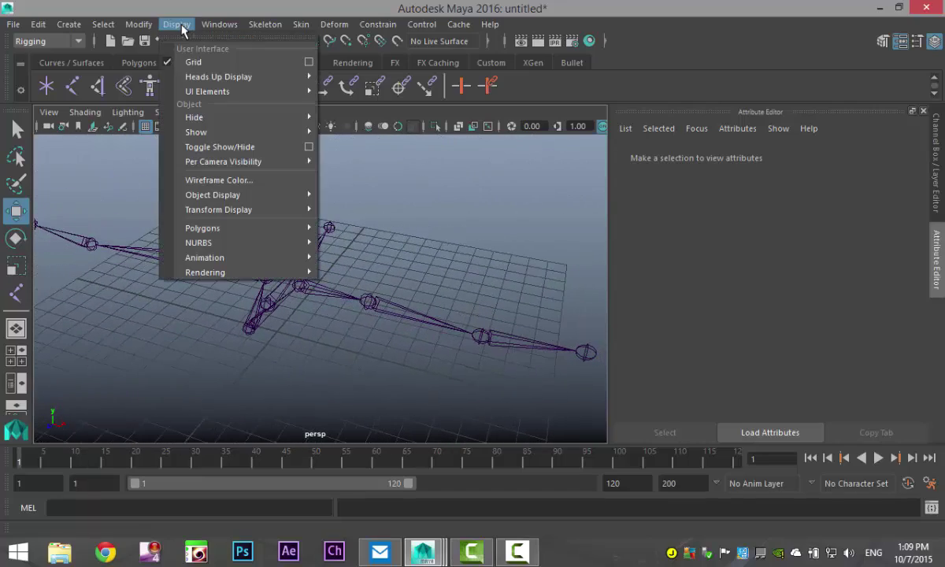
{"action": "mouse_move", "coordinate": [288, 132]}
{"action": "left_click", "coordinate": [343, 177]}
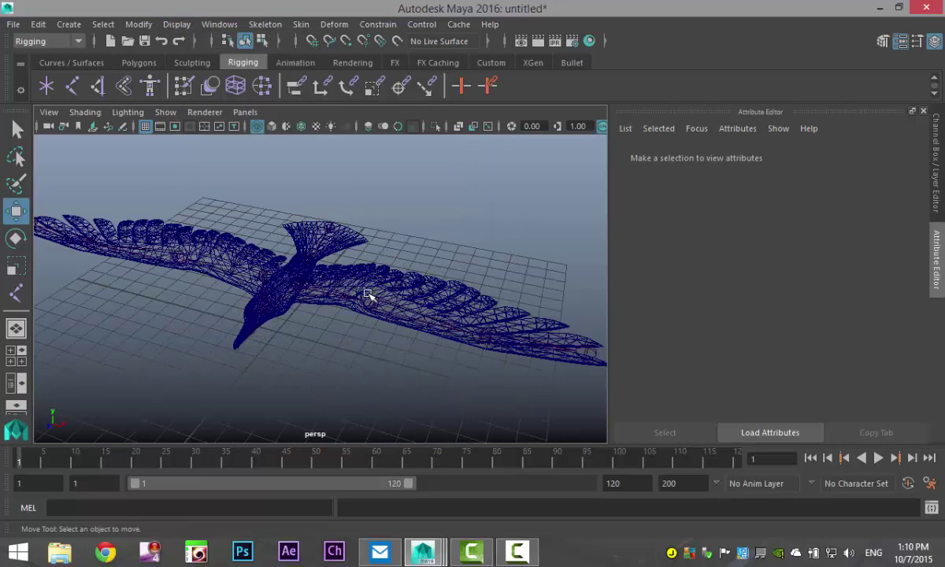
Try raising the wing-tip joint4 to translate Y about 2.761 to test its effect on the mesh, and undo the move.
{"action": "mouse_move", "coordinate": [366, 299]}
{"action": "left_mouse_down", "text": "alt"}
{"action": "mouse_move", "coordinate": [377, 291]}
{"action": "mouse_move", "coordinate": [359, 287]}
{"action": "mouse_move", "coordinate": [361, 302]}
{"action": "left_mouse_up", "text": "alt"}
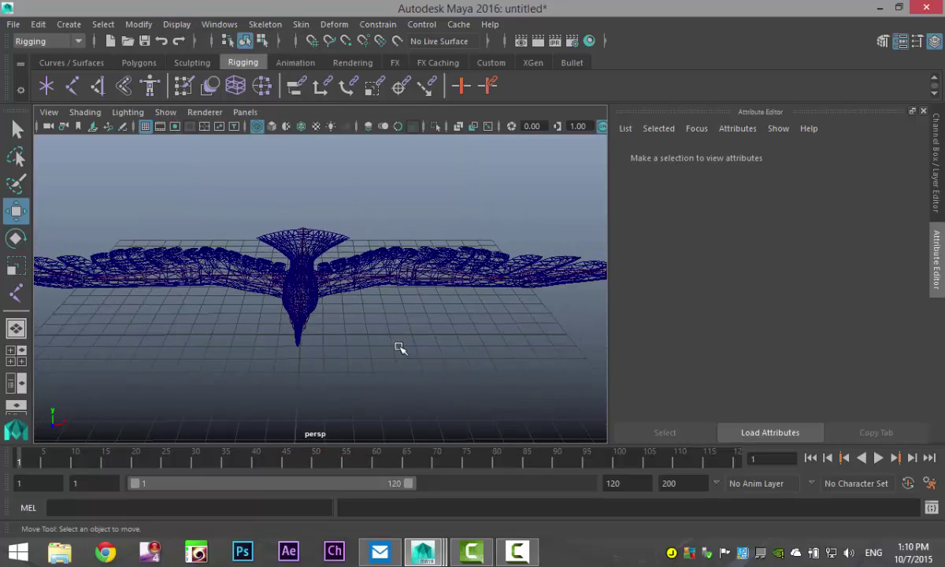
{"action": "left_click_drag", "start_coordinate": [405, 350], "coordinate": [330, 362], "text": "alt"}
{"action": "left_click", "coordinate": [455, 284]}
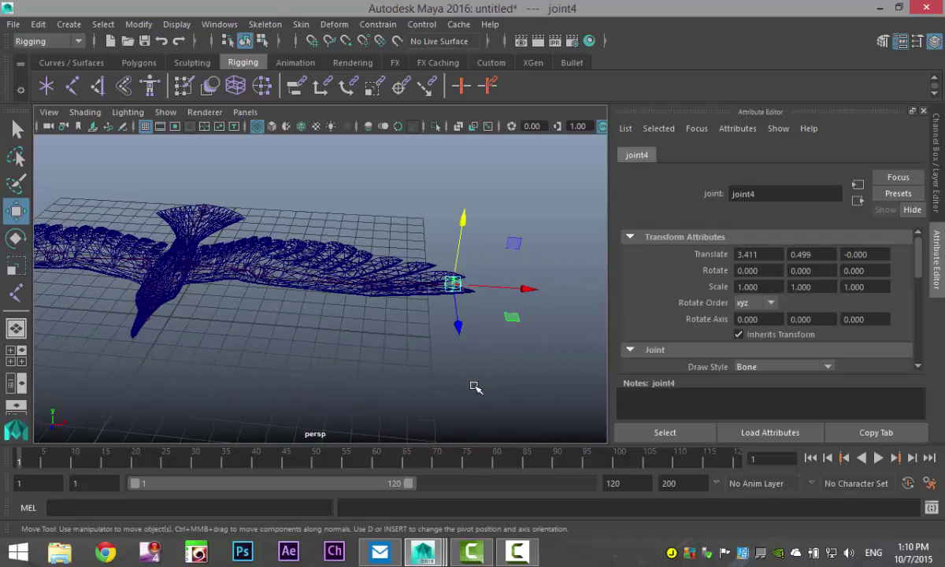
{"action": "left_click_drag", "start_coordinate": [378, 348], "coordinate": [359, 344], "text": "alt"}
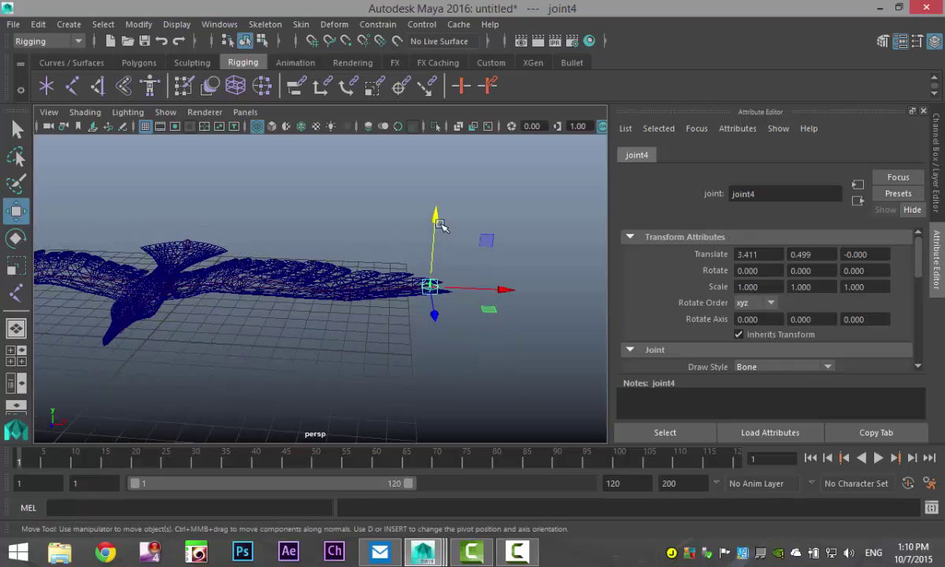
{"action": "left_click_drag", "start_coordinate": [435, 216], "coordinate": [441, 159]}
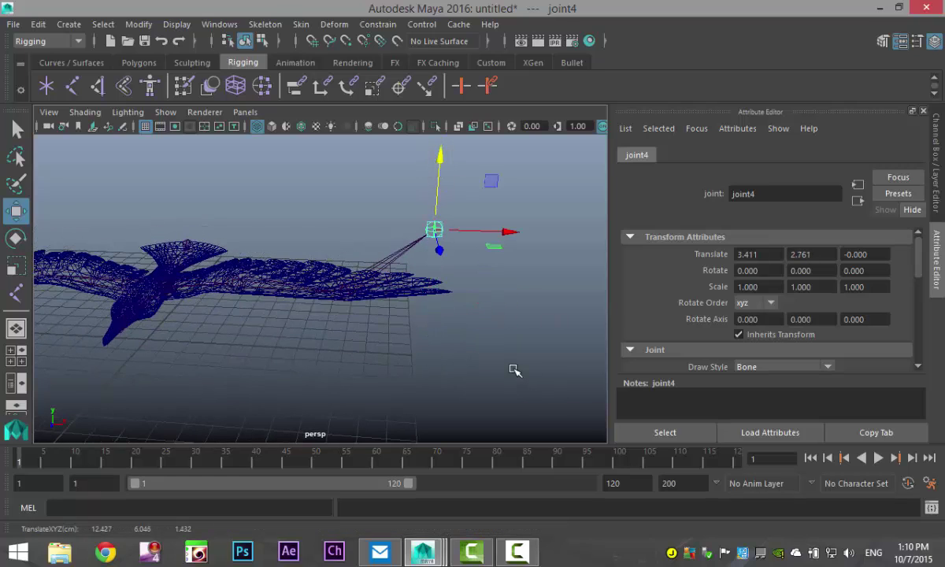
{"action": "key", "text": "ctrl+z"}
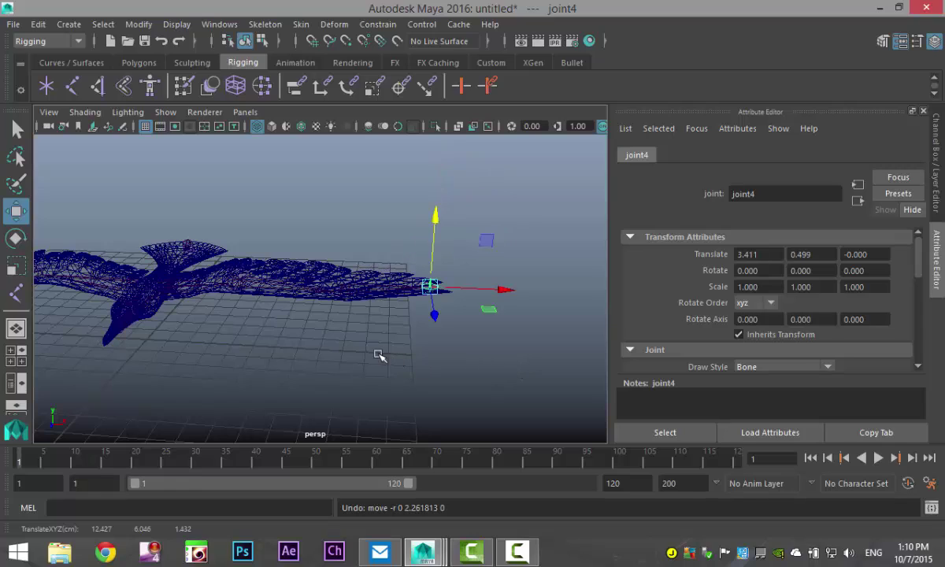
Bind the gull body mesh to the whole skeleton, using root joint9 selected in the Outliner, and minimise the Outliner.
{"action": "left_click_drag", "start_coordinate": [312, 358], "coordinate": [429, 352], "text": "alt"}
{"action": "left_click", "coordinate": [219, 29]}
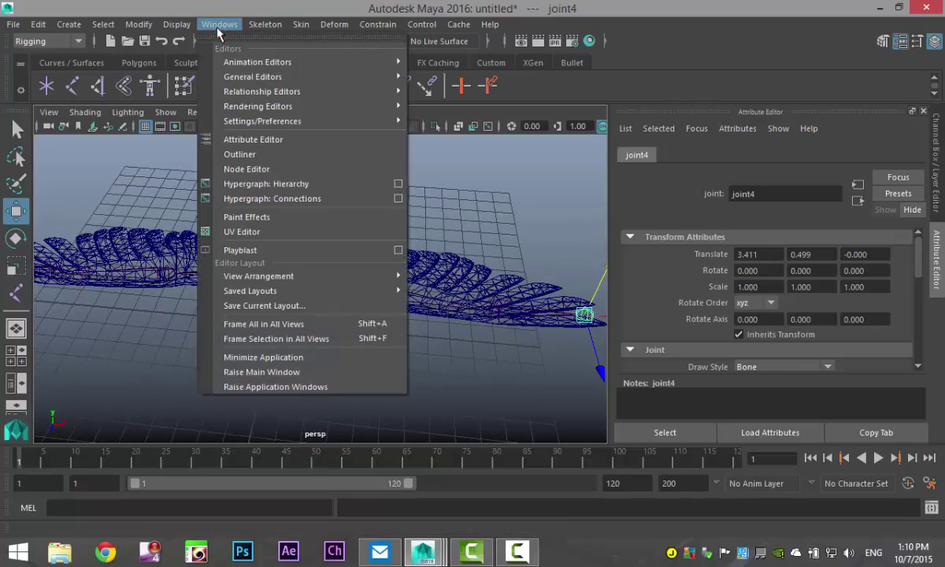
{"action": "left_click", "coordinate": [239, 155]}
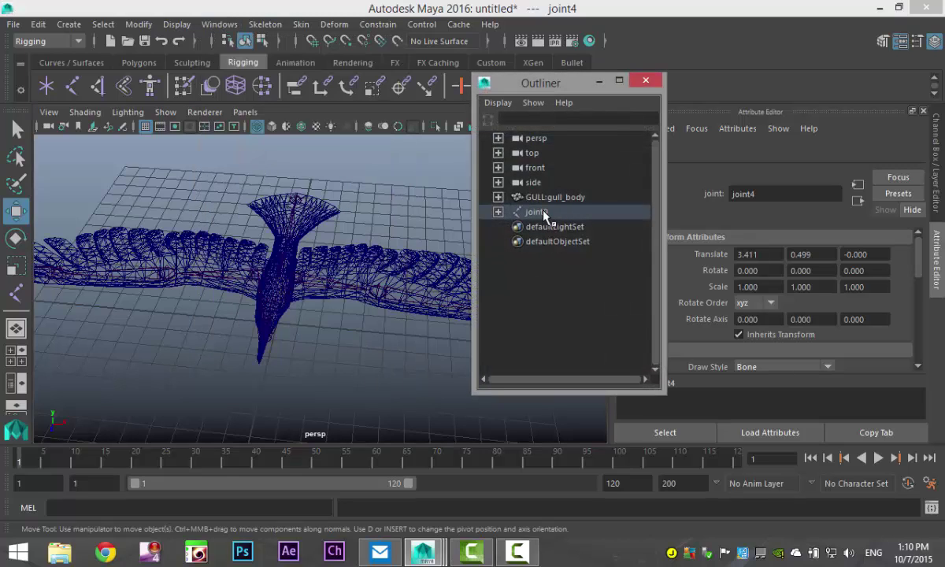
{"action": "left_click", "coordinate": [539, 212]}
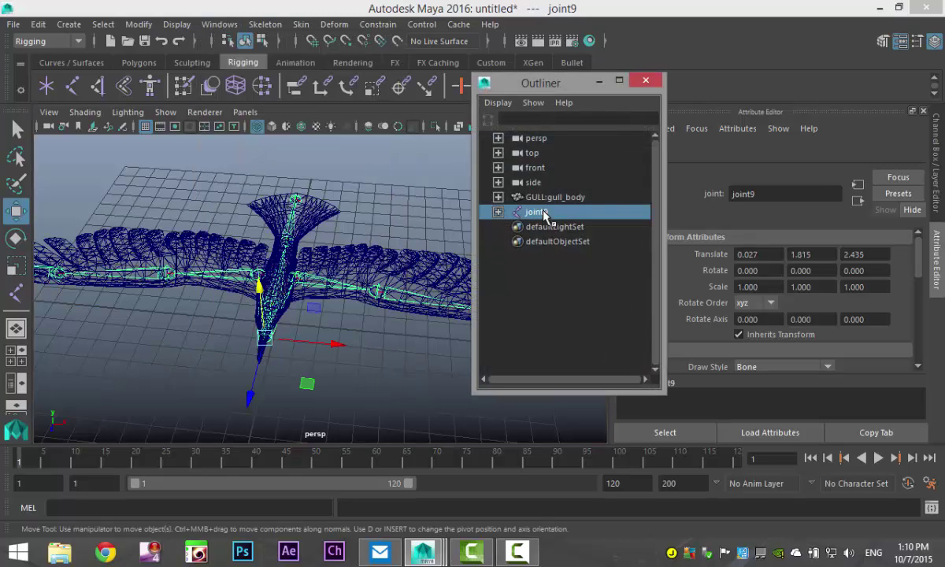
{"action": "left_click", "coordinate": [392, 254], "text": "shift"}
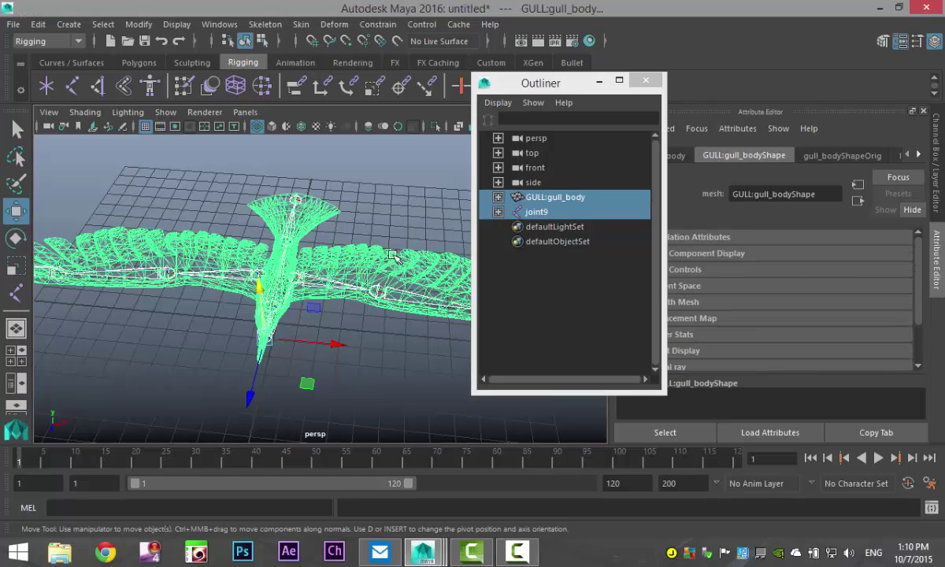
{"action": "left_click", "coordinate": [301, 24]}
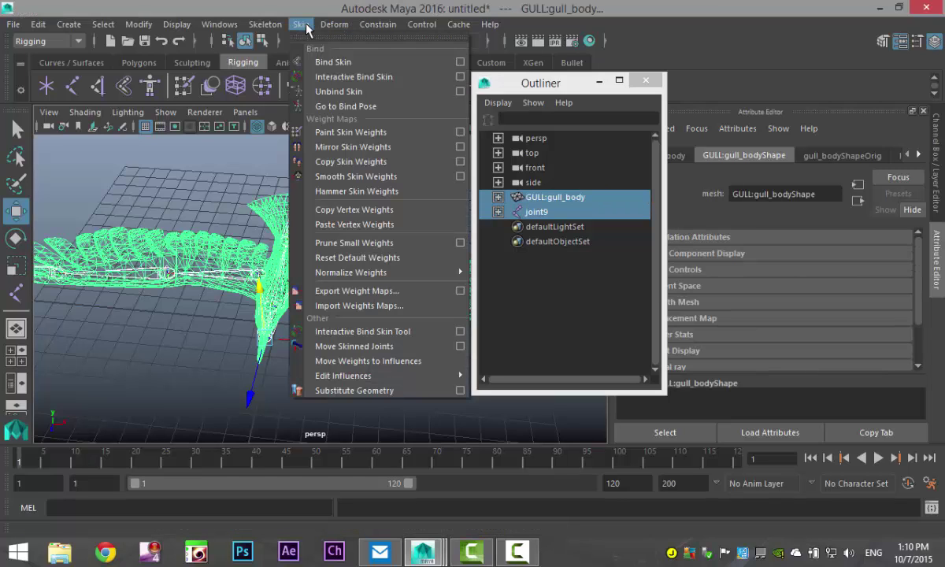
{"action": "left_click", "coordinate": [356, 63]}
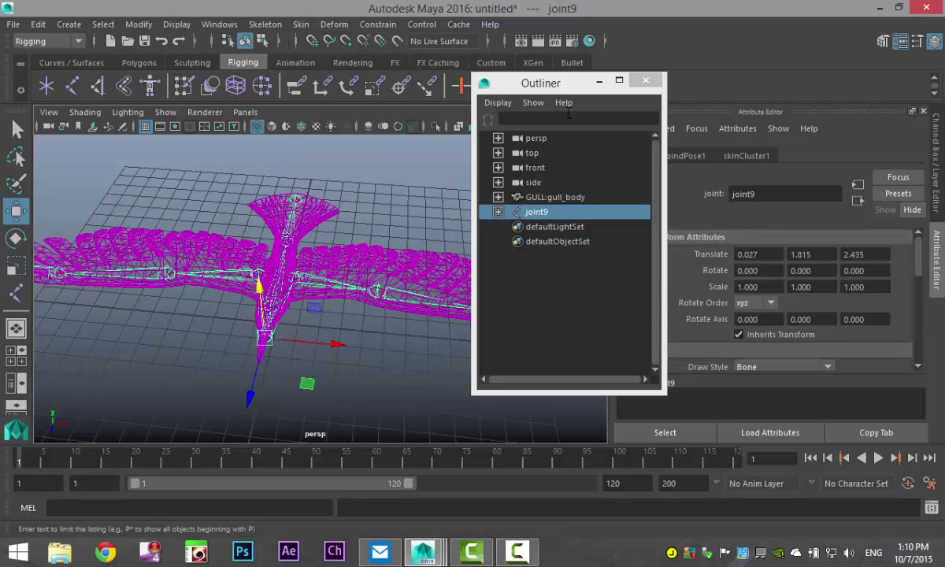
{"action": "left_click", "coordinate": [599, 82]}
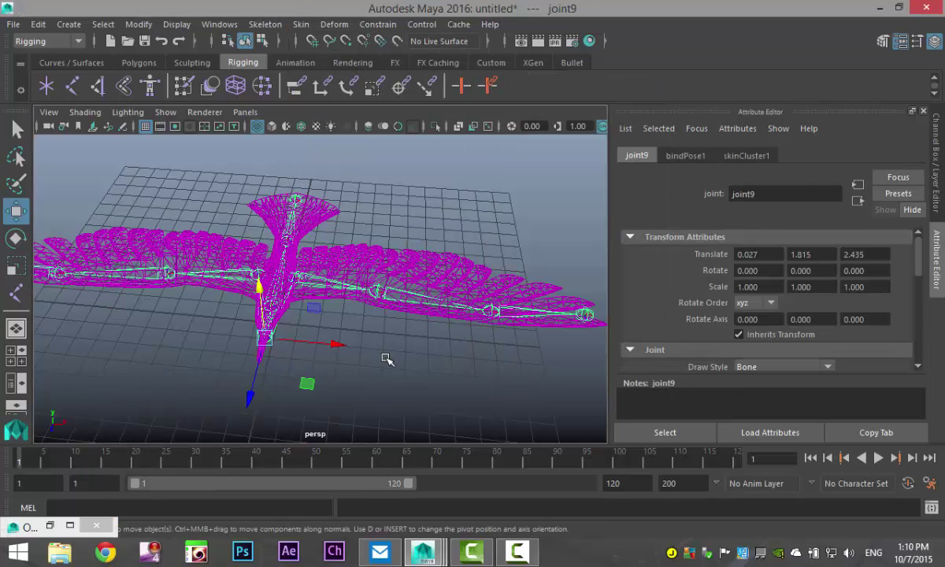
Try rotating both wing root joints, joint1 and joint5, by about 12.2° in Z to test the wing deformation, and undo the rotations.
{"action": "left_click_drag", "start_coordinate": [393, 359], "coordinate": [397, 363], "text": "alt"}
{"action": "scroll", "coordinate": [331, 334], "scroll_direction": "up", "scroll_amount": 5}
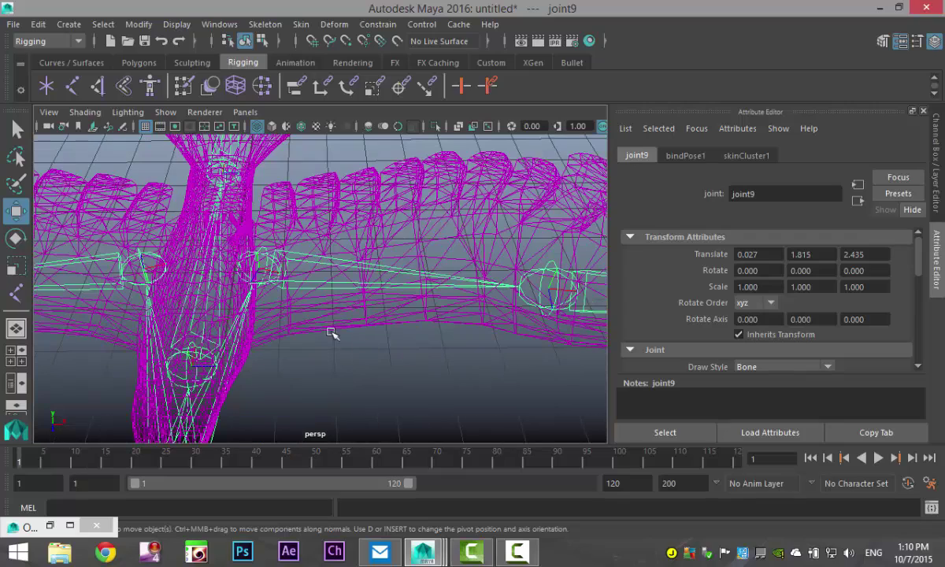
{"action": "left_click", "coordinate": [261, 269]}
{"action": "left_click", "coordinate": [139, 268]}
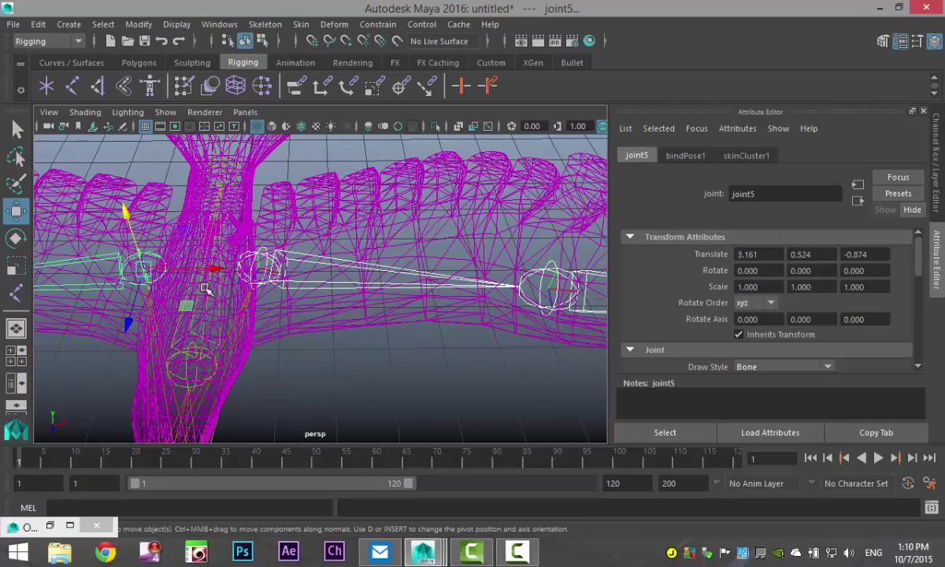
{"action": "scroll", "coordinate": [331, 380], "scroll_direction": "down", "scroll_amount": 6}
{"action": "left_click_drag", "start_coordinate": [338, 380], "coordinate": [373, 363], "text": "alt"}
{"action": "key", "text": "e"}
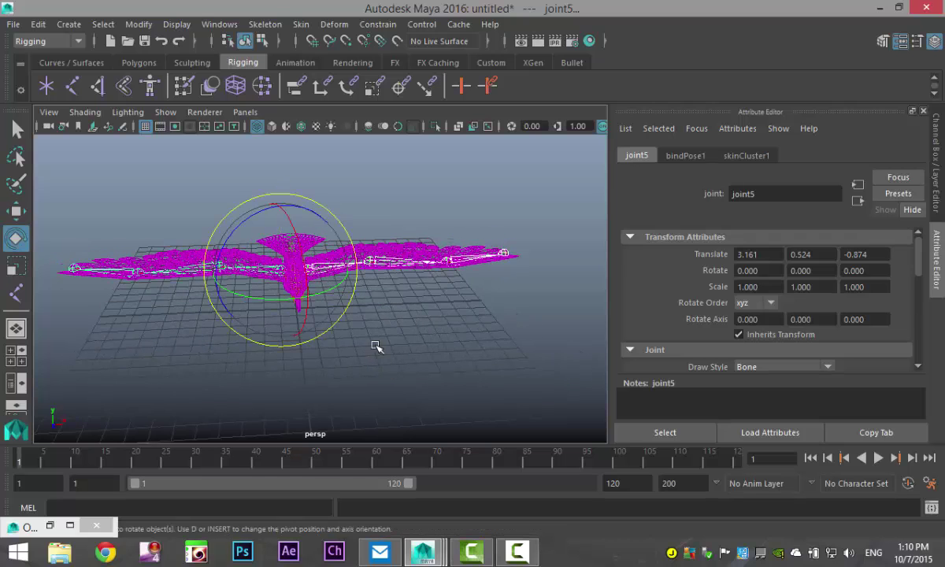
{"action": "left_click_drag", "start_coordinate": [260, 214], "coordinate": [335, 269]}
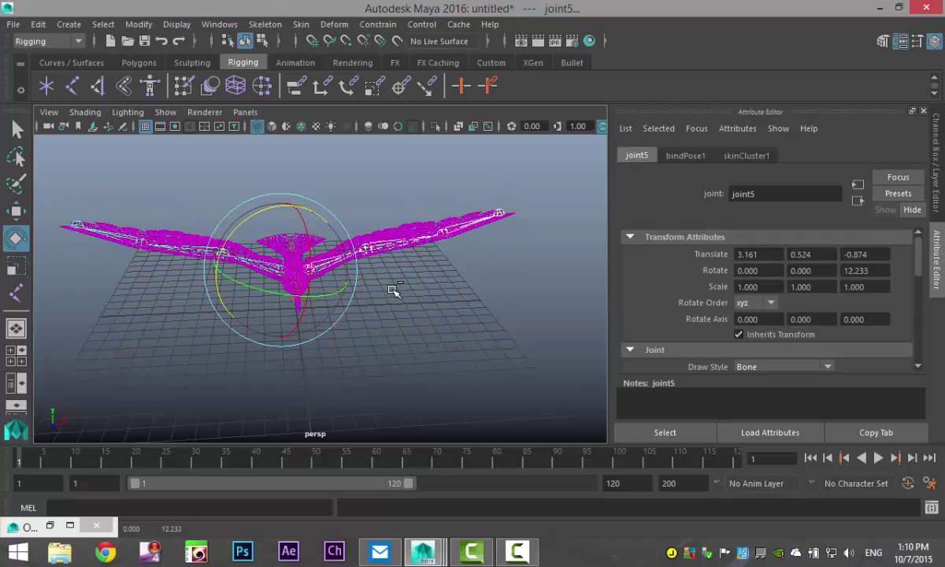
{"action": "key", "text": "ctrl+z"}
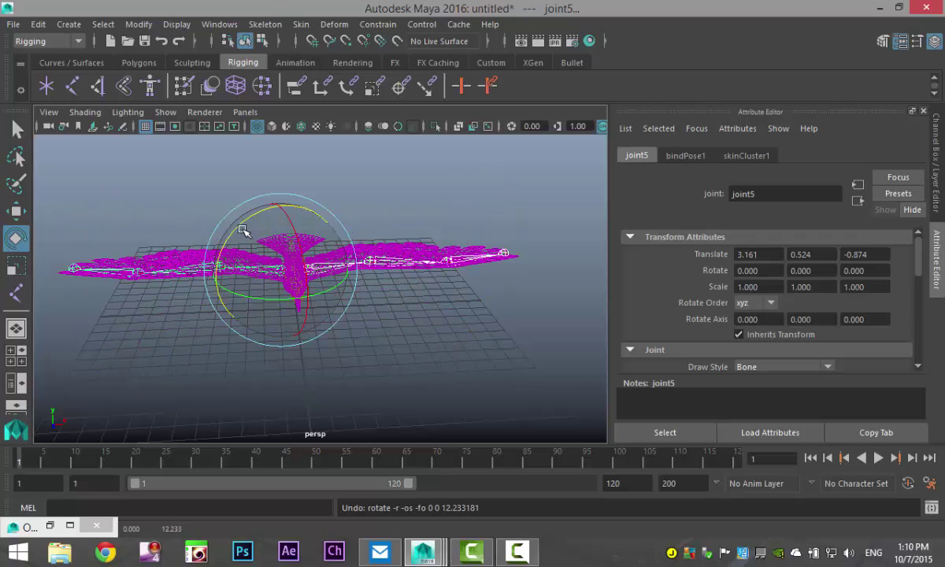
{"action": "left_click_drag", "start_coordinate": [240, 230], "coordinate": [257, 248]}
{"action": "key", "text": "ctrl+z"}
Try rotating the mid-wing joints joint2 and joint6 by about 2.87° in Z, undo the rotations, and clear the selection.
{"action": "left_click_drag", "start_coordinate": [338, 295], "coordinate": [425, 338], "text": "alt"}
{"action": "left_click", "coordinate": [386, 279]}
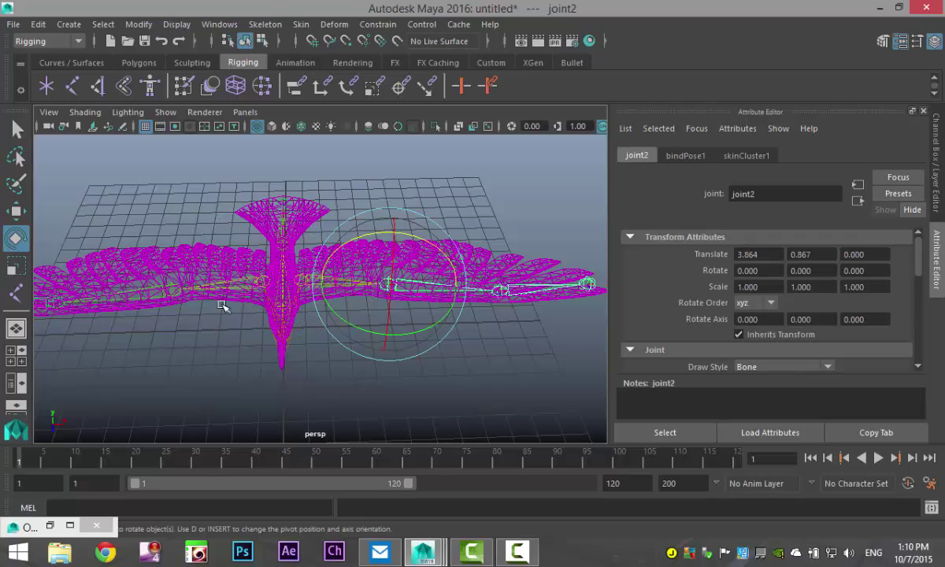
{"action": "left_click", "coordinate": [176, 294]}
{"action": "left_click_drag", "start_coordinate": [279, 376], "coordinate": [169, 249], "text": "alt"}
{"action": "key", "text": "ctrl+z"}
{"action": "key", "text": "ctrl+z"}
{"action": "key", "text": "ctrl+z"}
{"action": "key", "text": "ctrl+z"}
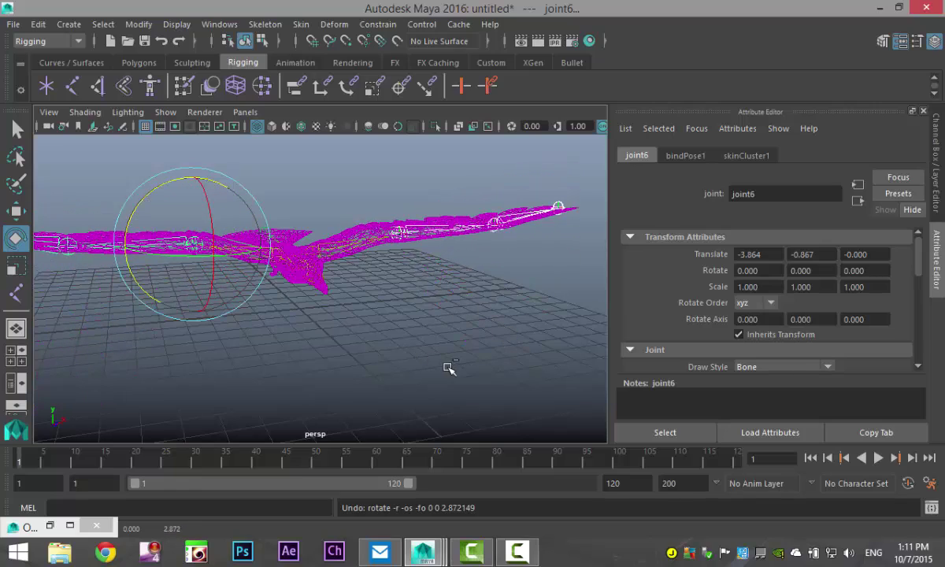
{"action": "left_click", "coordinate": [434, 337]}
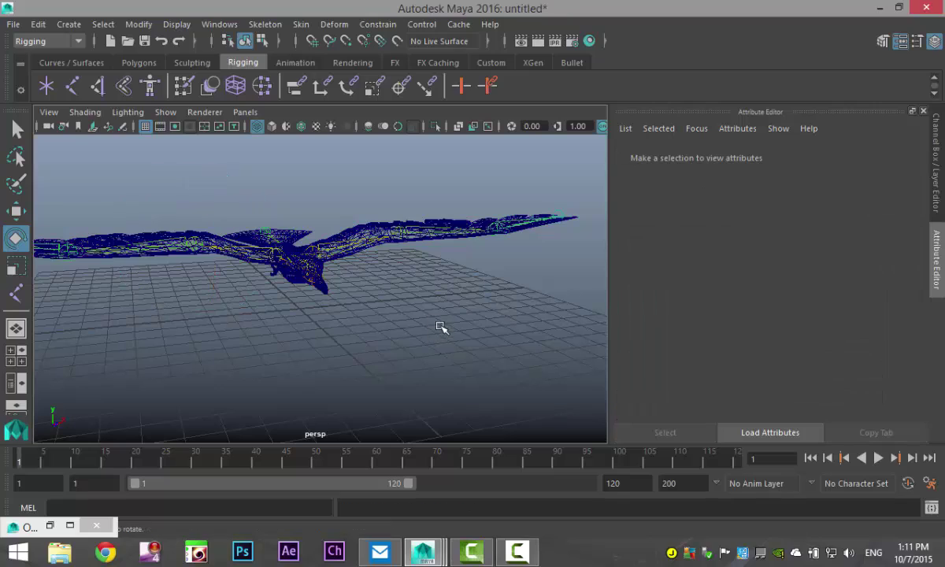
Examine the bound gull and its wing-tip joint4 from several angles, and clear the selection.
{"action": "left_click_drag", "start_coordinate": [441, 322], "coordinate": [428, 378], "text": "alt"}
{"action": "scroll", "coordinate": [433, 385], "scroll_direction": "down", "scroll_amount": 5}
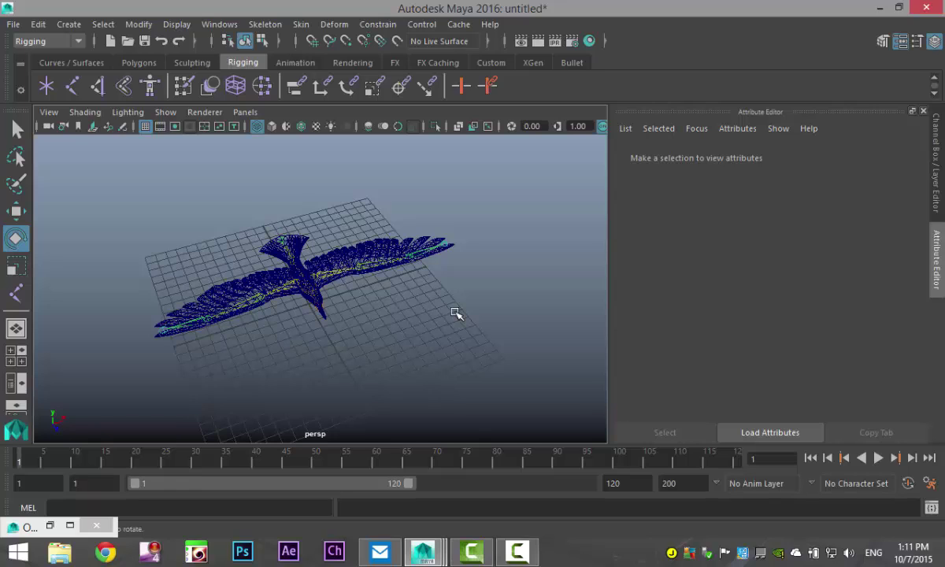
{"action": "scroll", "coordinate": [457, 315], "scroll_direction": "up", "scroll_amount": 3}
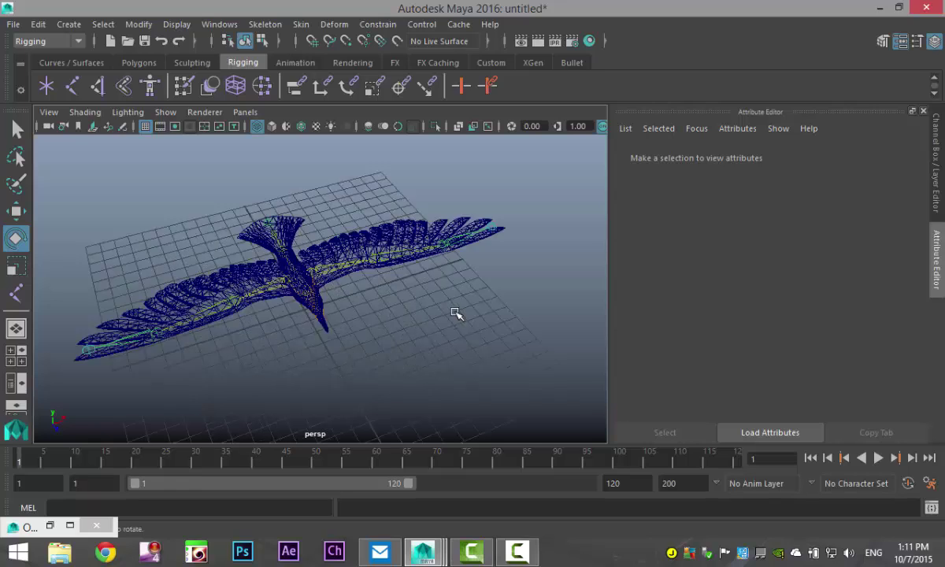
{"action": "left_click_drag", "start_coordinate": [448, 310], "coordinate": [451, 317], "text": "alt"}
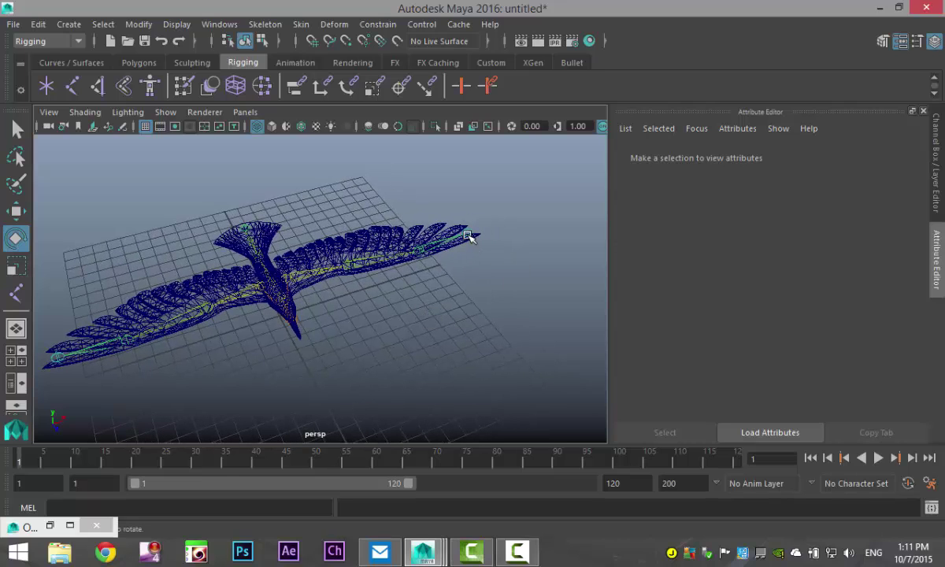
{"action": "left_click", "coordinate": [468, 237]}
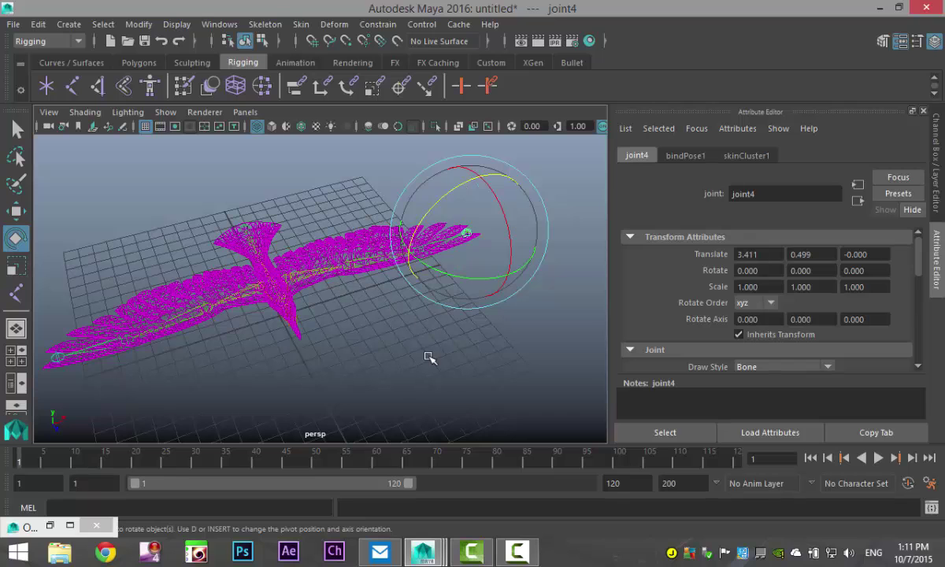
{"action": "left_click_drag", "start_coordinate": [398, 359], "coordinate": [382, 334], "text": "alt"}
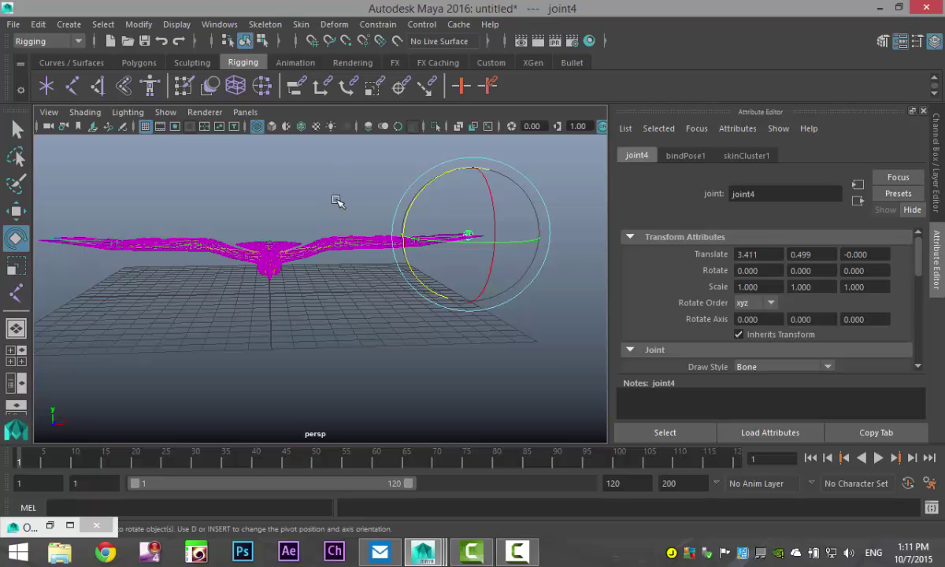
{"action": "left_click_drag", "start_coordinate": [354, 295], "coordinate": [363, 348], "text": "alt"}
{"action": "left_click", "coordinate": [370, 353]}
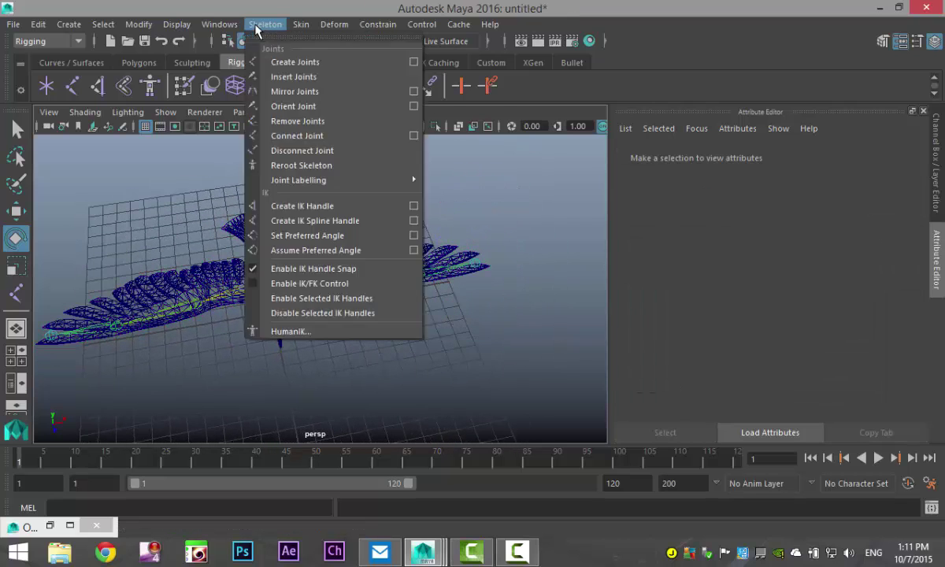
Start the IK Handle tool with its current solver set to Rotate-Plane Solver, and close the tool settings.
{"action": "mouse_move", "coordinate": [316, 180]}
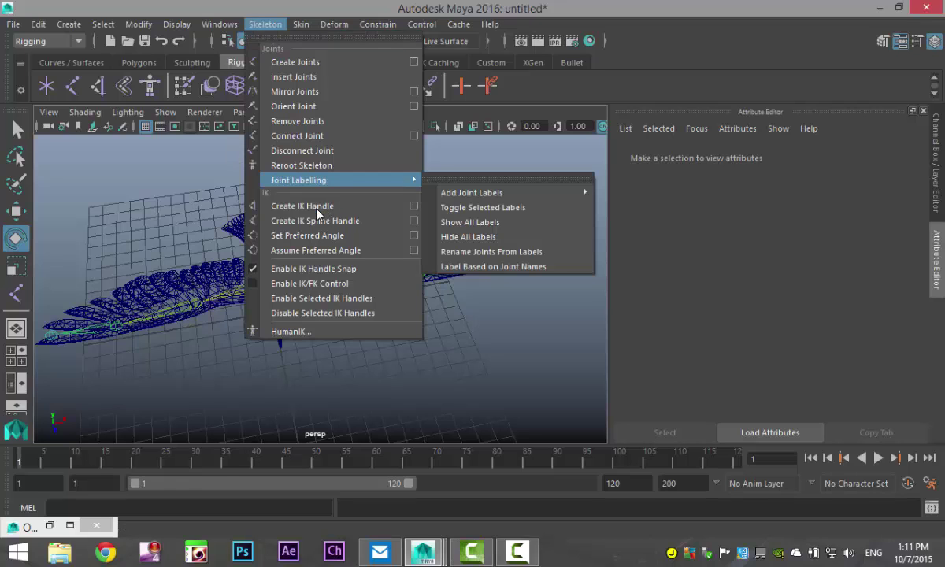
{"action": "left_click", "coordinate": [414, 208]}
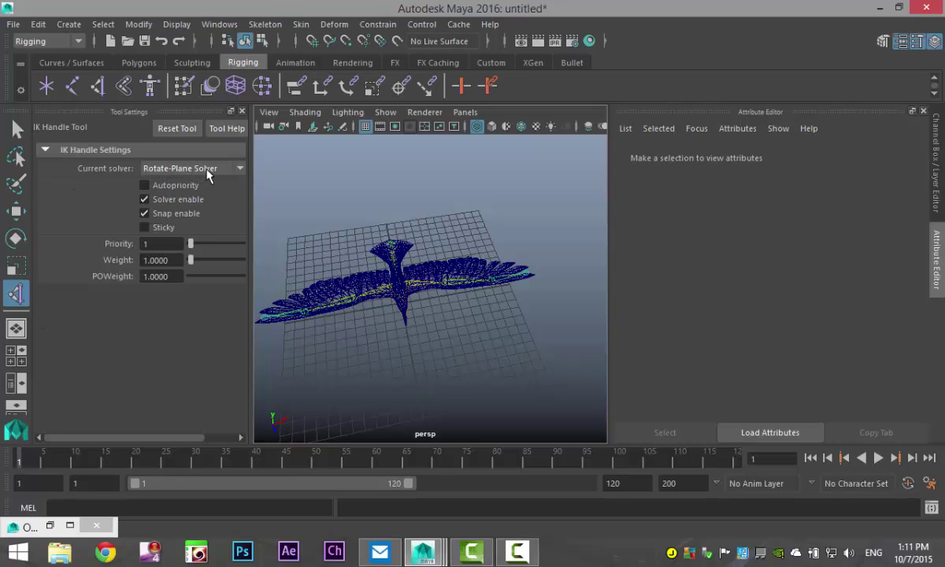
{"action": "left_click", "coordinate": [209, 169]}
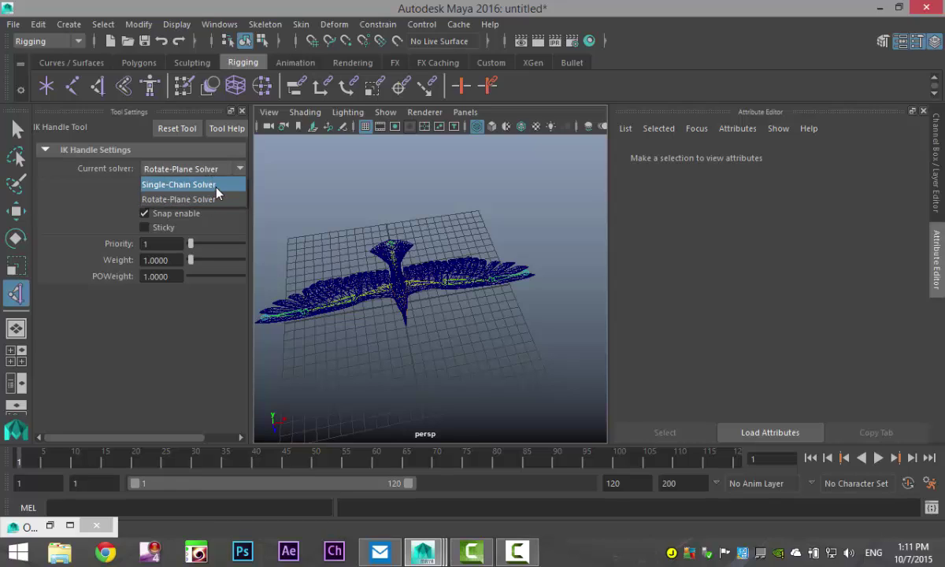
{"action": "left_click", "coordinate": [206, 199]}
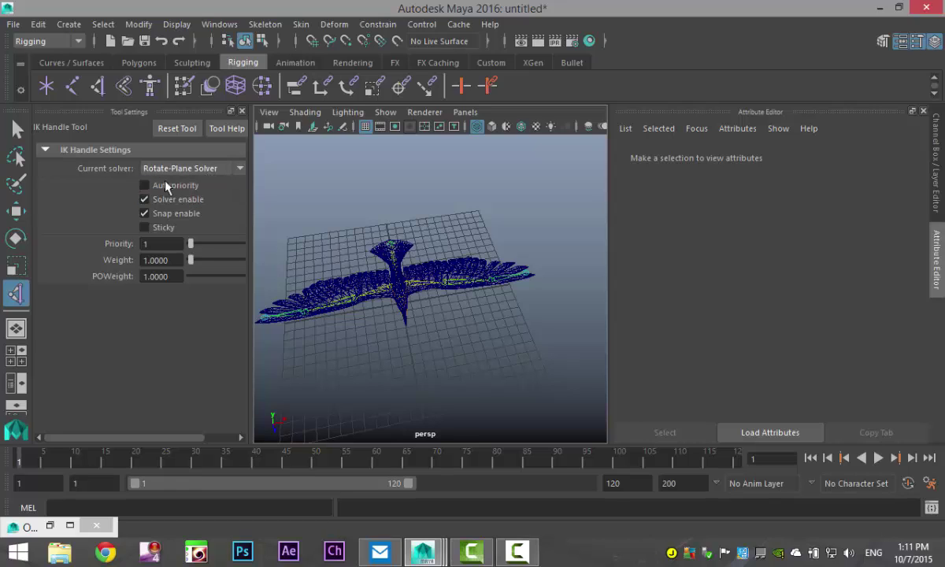
{"action": "left_click", "coordinate": [242, 111]}
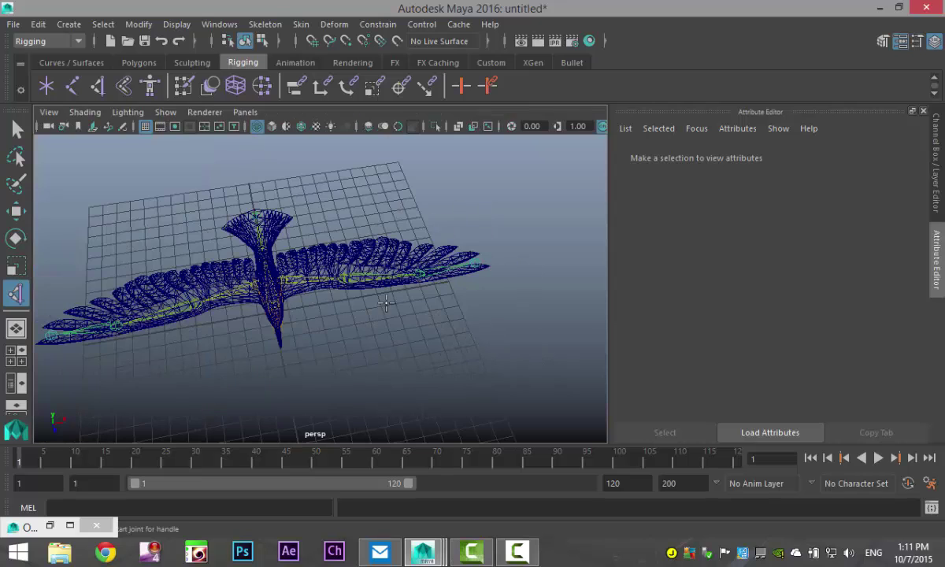
Create an IK handle from the wing root joint1 to the wing-tip joint4, and clear the selection.
{"action": "left_click_drag", "start_coordinate": [407, 316], "coordinate": [201, 294], "text": "alt"}
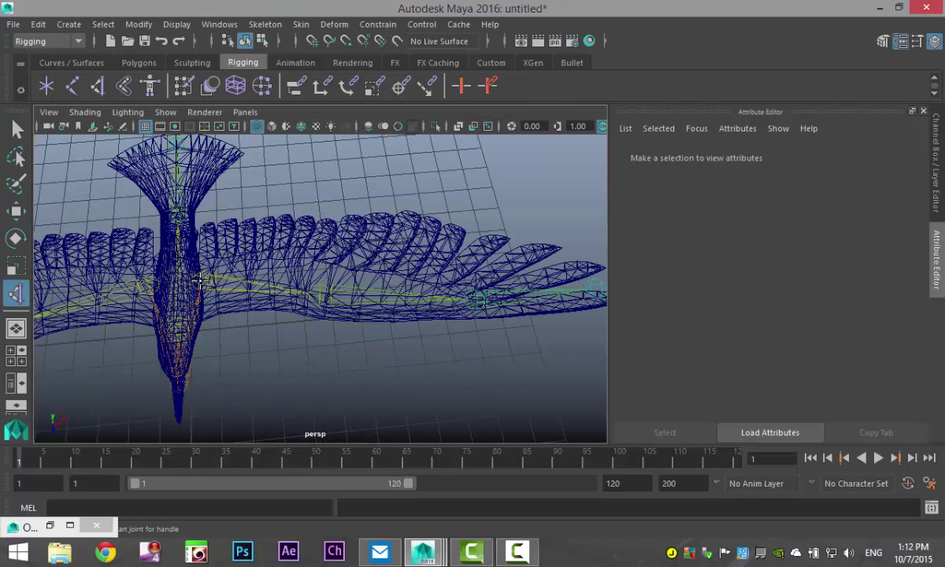
{"action": "left_click", "coordinate": [202, 279]}
{"action": "middle_click_drag", "start_coordinate": [351, 365], "coordinate": [230, 371], "text": "alt"}
{"action": "left_click", "coordinate": [421, 287]}
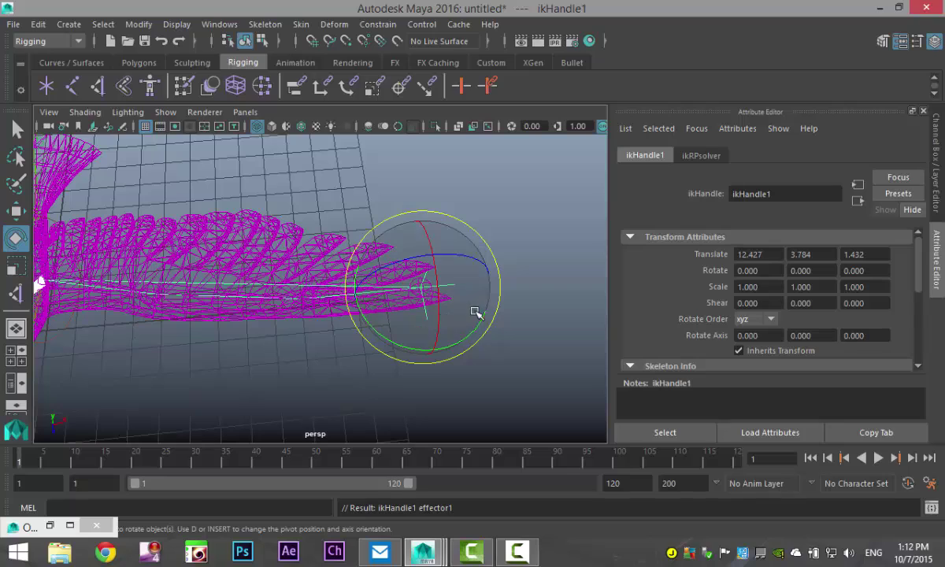
{"action": "left_click_drag", "start_coordinate": [512, 331], "coordinate": [491, 304], "text": "alt"}
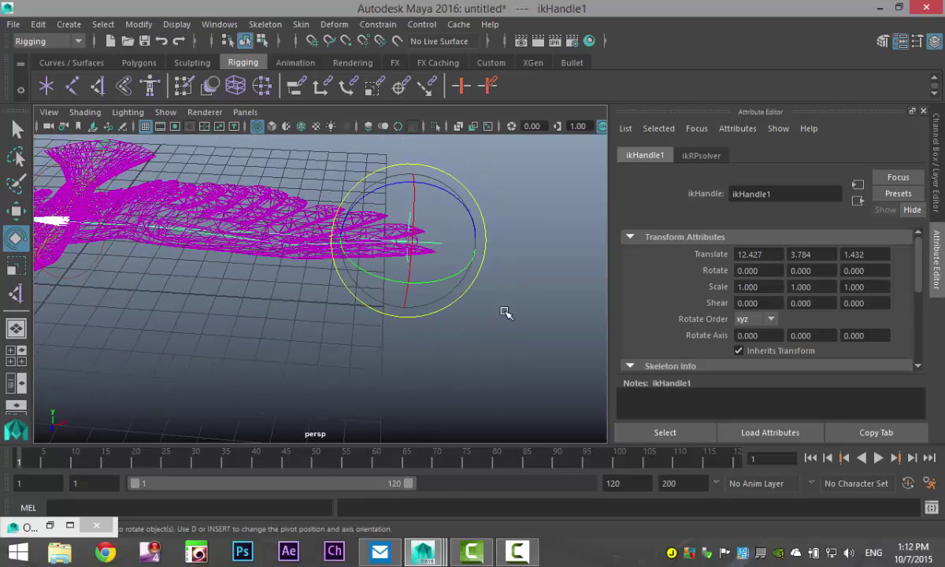
{"action": "left_click", "coordinate": [504, 312]}
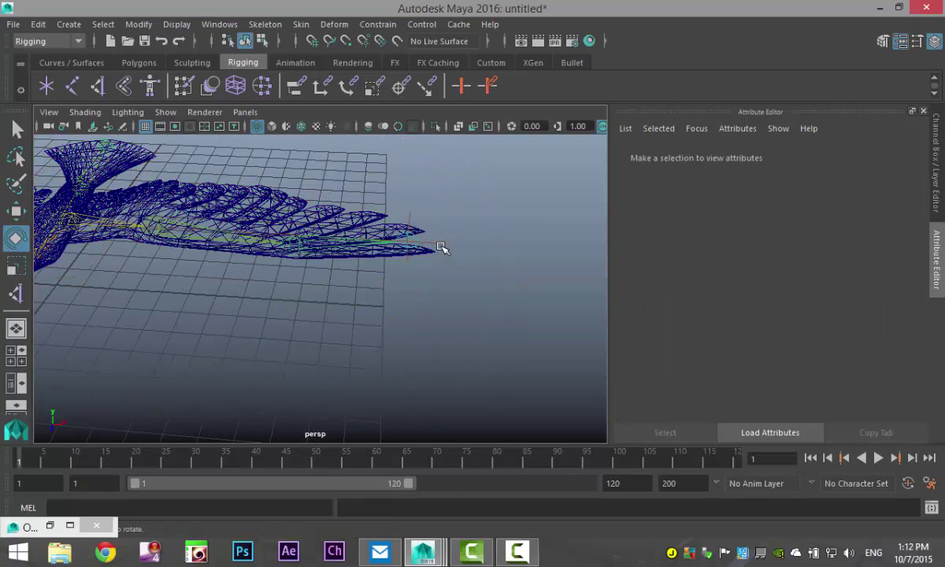
Bend the wing by moving its IK handle to about X 10.202, Y 4.513 and shifting it along Z, and display the model shaded.
{"action": "left_click", "coordinate": [440, 246]}
{"action": "left_click_drag", "start_coordinate": [464, 321], "coordinate": [438, 341], "text": "alt"}
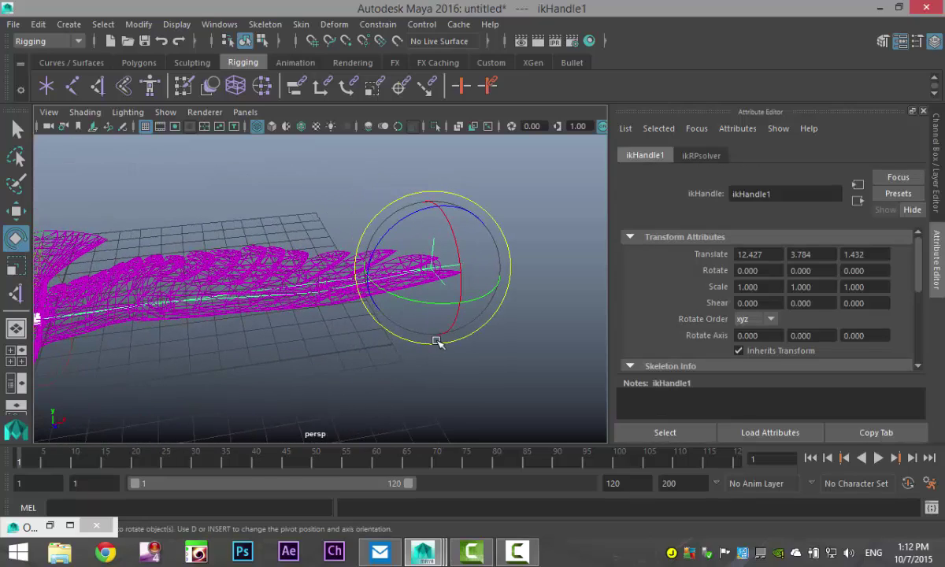
{"action": "key", "text": "w"}
{"action": "mouse_move", "coordinate": [276, 337]}
{"action": "left_mouse_down", "text": "alt"}
{"action": "mouse_move", "coordinate": [286, 362]}
{"action": "mouse_move", "coordinate": [270, 342]}
{"action": "left_mouse_up", "text": "alt"}
{"action": "left_click_drag", "start_coordinate": [398, 260], "coordinate": [323, 228]}
{"action": "left_click_drag", "start_coordinate": [337, 285], "coordinate": [218, 332], "text": "alt"}
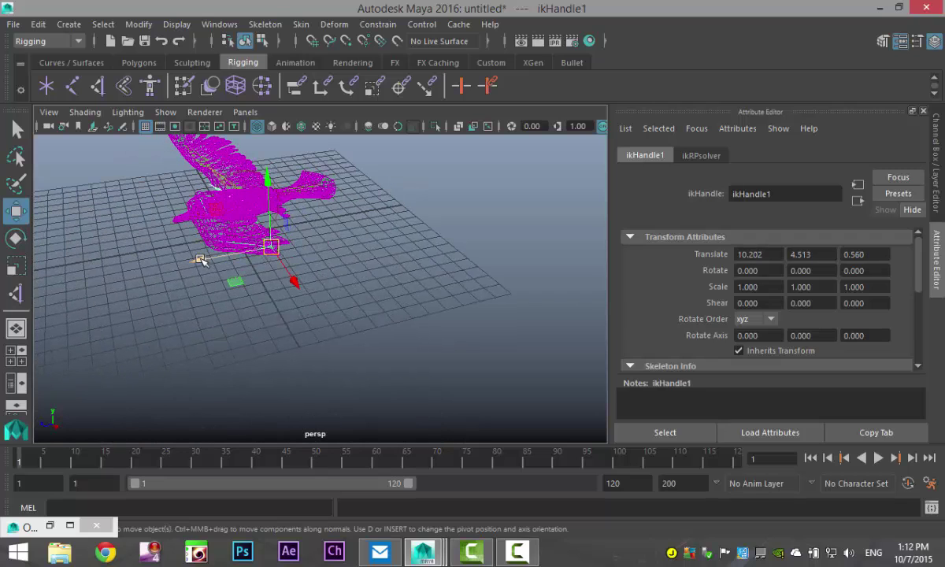
{"action": "left_click_drag", "start_coordinate": [204, 259], "coordinate": [239, 265]}
{"action": "key", "text": "5"}
{"action": "left_click_drag", "start_coordinate": [201, 332], "coordinate": [316, 236], "text": "alt"}
Try raising the wing-tip joint4 to translate Y about 1.592 to compare it with the IK handle, and undo the move.
{"action": "left_click", "coordinate": [299, 157]}
{"action": "left_click", "coordinate": [323, 236]}
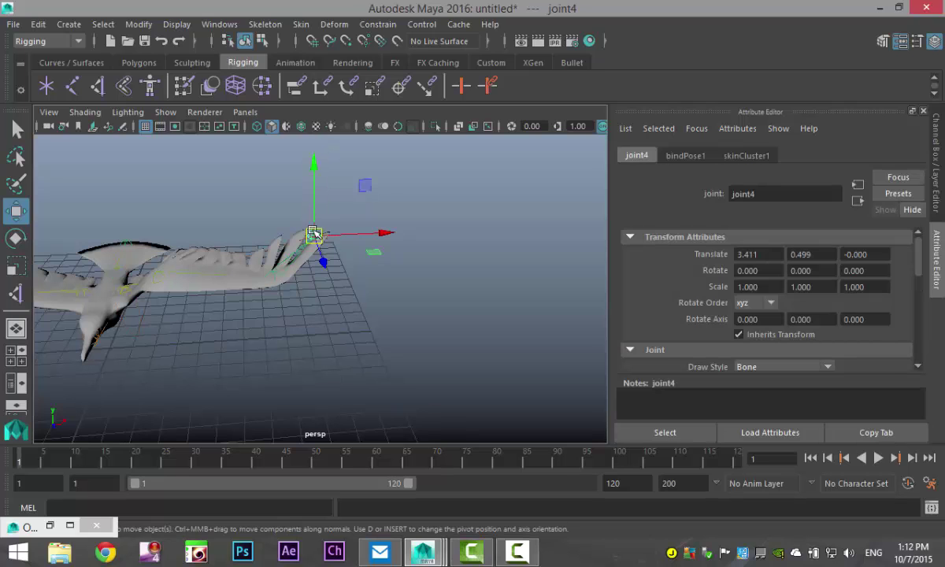
{"action": "left_click_drag", "start_coordinate": [317, 200], "coordinate": [313, 169]}
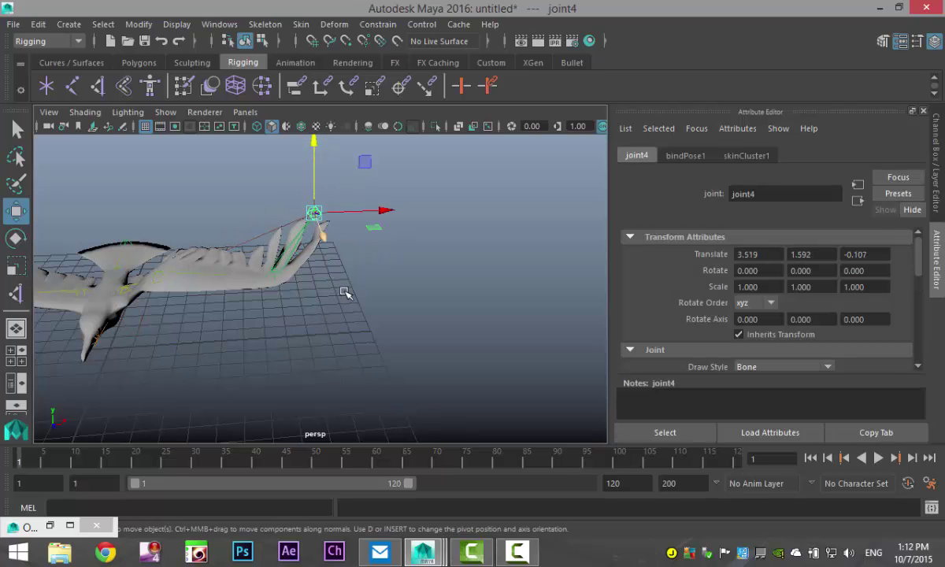
{"action": "left_click", "coordinate": [344, 293]}
{"action": "key", "text": "ctrl+z"}
{"action": "key", "text": "ctrl+z"}
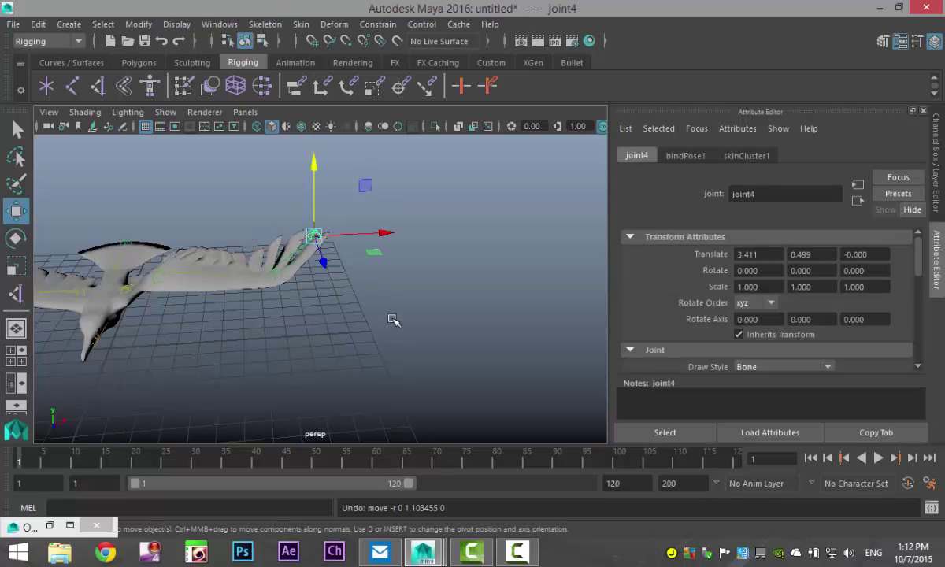
Undo the wing's IK handle moves to restore the unbent wing pose.
{"action": "left_click_drag", "start_coordinate": [403, 326], "coordinate": [408, 289], "text": "alt"}
{"action": "key", "text": "ctrl+z"}
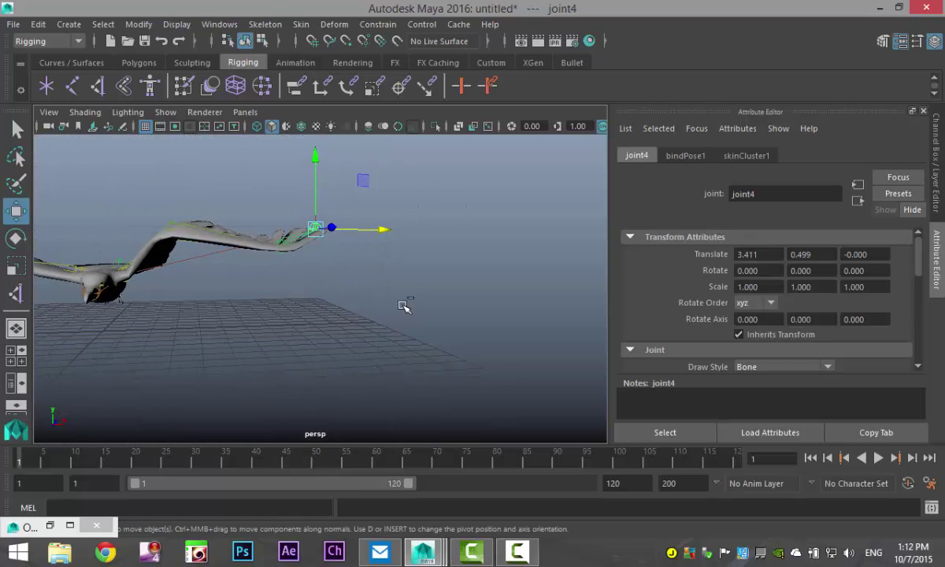
{"action": "key", "text": "ctrl+z"}
{"action": "key", "text": "ctrl+z"}
{"action": "key", "text": "ctrl+z"}
{"action": "key", "text": "ctrl+z"}
{"action": "key", "text": "ctrl+z"}
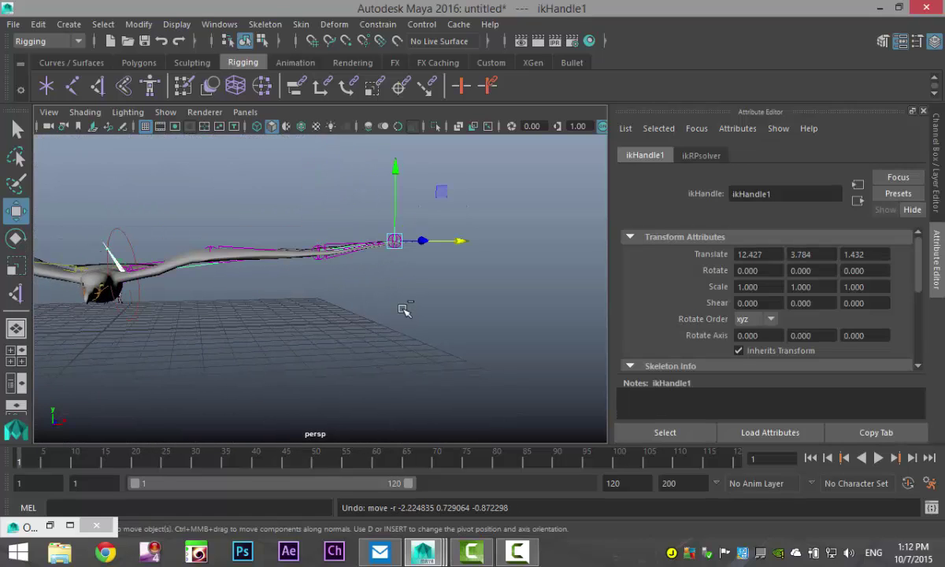
Display the scene in wireframe and hide the gull body mesh so that only the skeleton is shown.
{"action": "left_click_drag", "start_coordinate": [404, 309], "coordinate": [272, 314], "text": "alt"}
{"action": "left_click", "coordinate": [272, 314]}
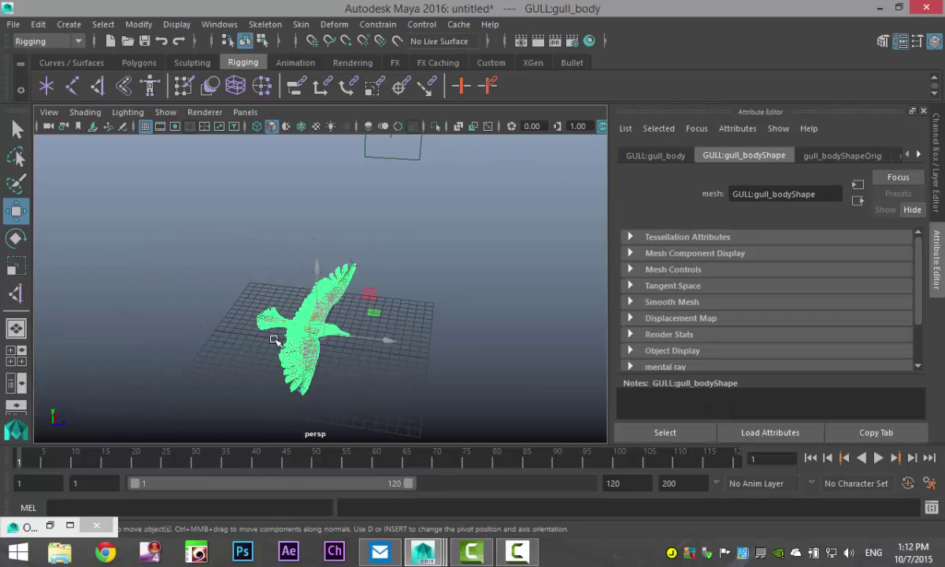
{"action": "scroll", "coordinate": [269, 359], "scroll_direction": "up", "scroll_amount": 5}
{"action": "left_click_drag", "start_coordinate": [269, 360], "coordinate": [322, 327], "text": "alt"}
{"action": "scroll", "coordinate": [321, 328], "scroll_direction": "down", "scroll_amount": 5}
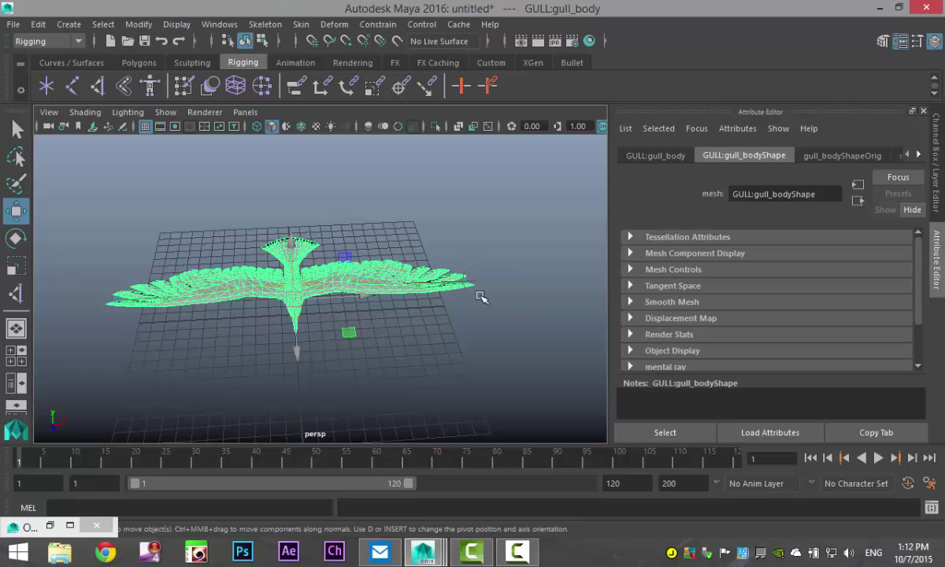
{"action": "left_click_drag", "start_coordinate": [493, 288], "coordinate": [418, 384], "text": "alt"}
{"action": "middle_click_drag", "start_coordinate": [418, 385], "coordinate": [473, 397], "text": "alt"}
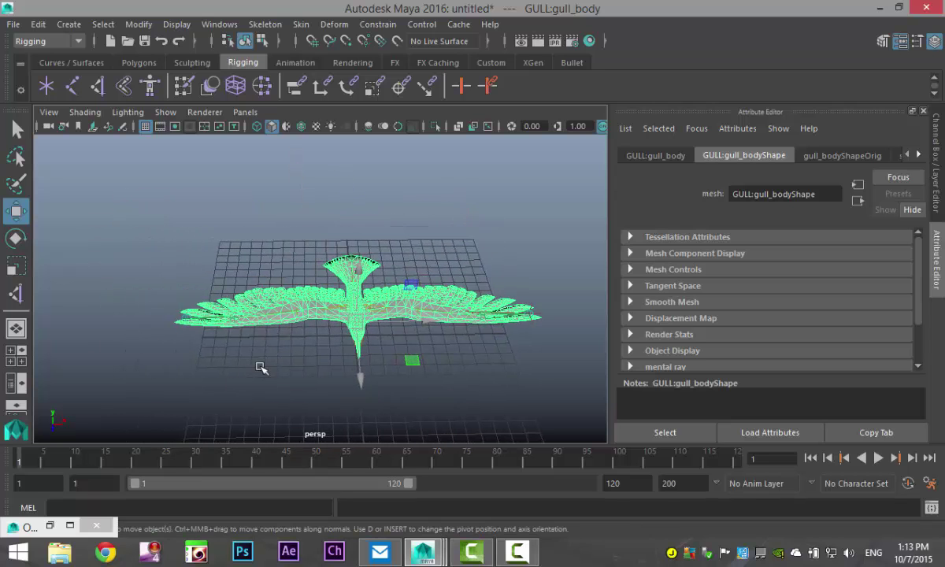
{"action": "scroll", "coordinate": [295, 282], "scroll_direction": "up", "scroll_amount": 3}
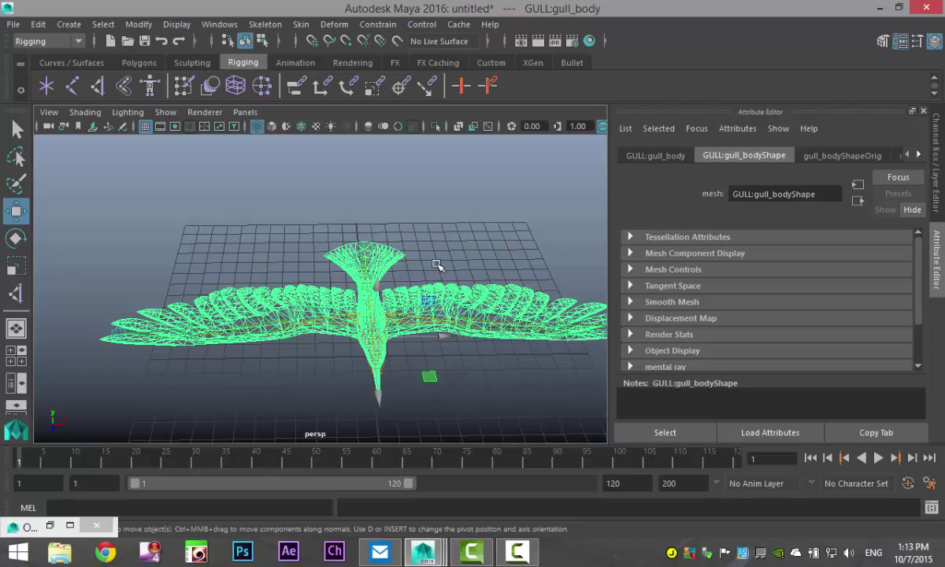
{"action": "left_click", "coordinate": [416, 255]}
{"action": "left_click", "coordinate": [404, 252]}
{"action": "key", "text": "ctrl+h"}
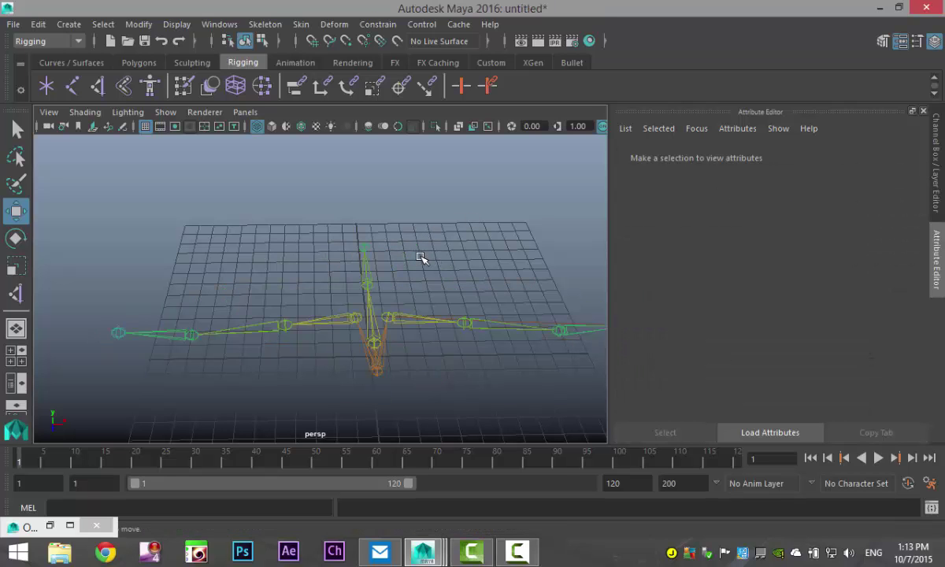
Create an IK handle on the other wing from its root joint5 to the wing-tip joint, and clear the selection.
{"action": "left_click_drag", "start_coordinate": [335, 309], "coordinate": [317, 99], "text": "alt"}
{"action": "left_click", "coordinate": [266, 25]}
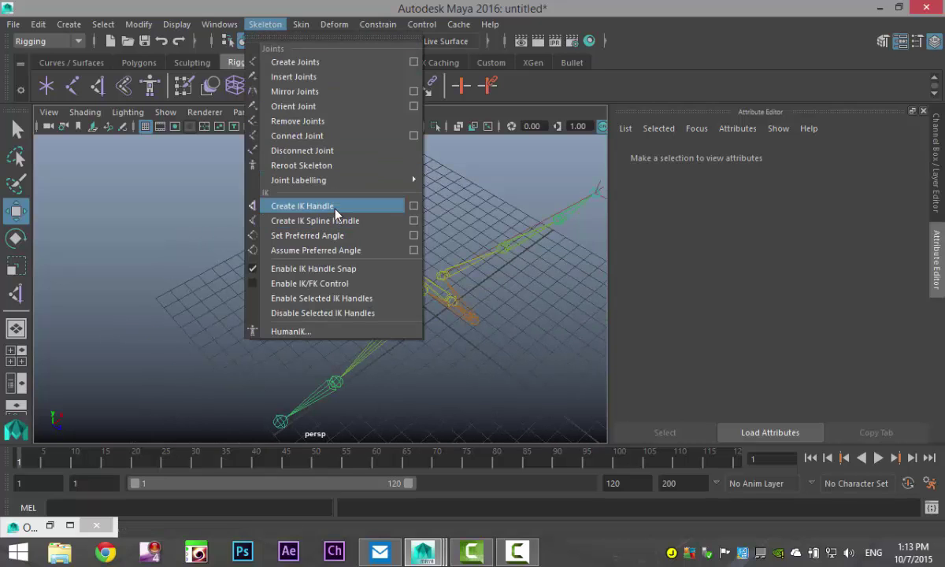
{"action": "left_click", "coordinate": [314, 204]}
{"action": "left_click_drag", "start_coordinate": [426, 359], "coordinate": [353, 308], "text": "alt"}
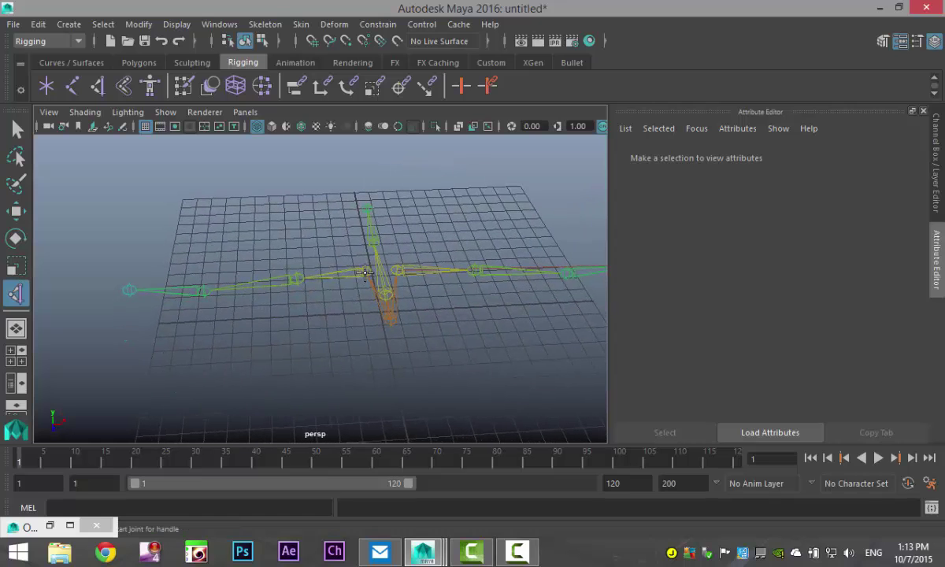
{"action": "left_click", "coordinate": [365, 273]}
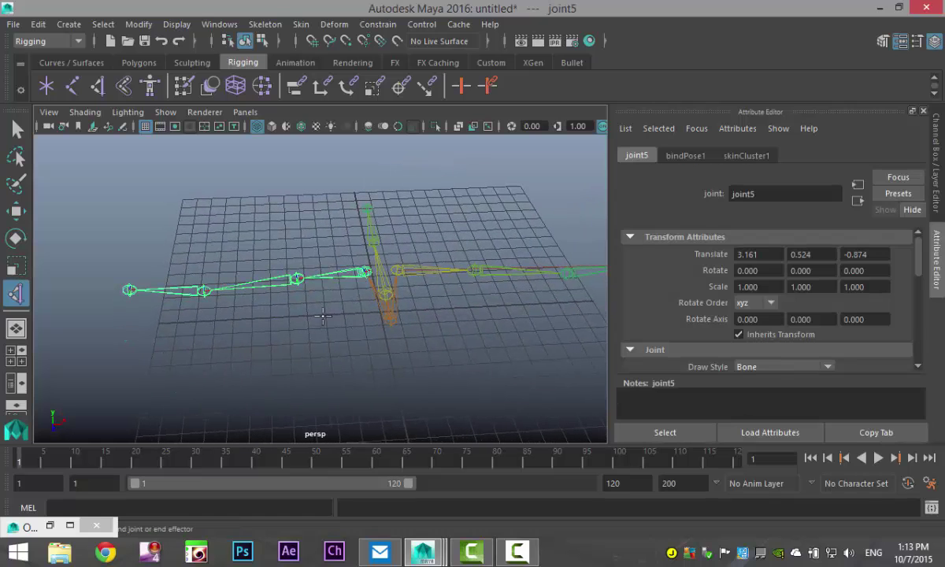
{"action": "left_click", "coordinate": [128, 290]}
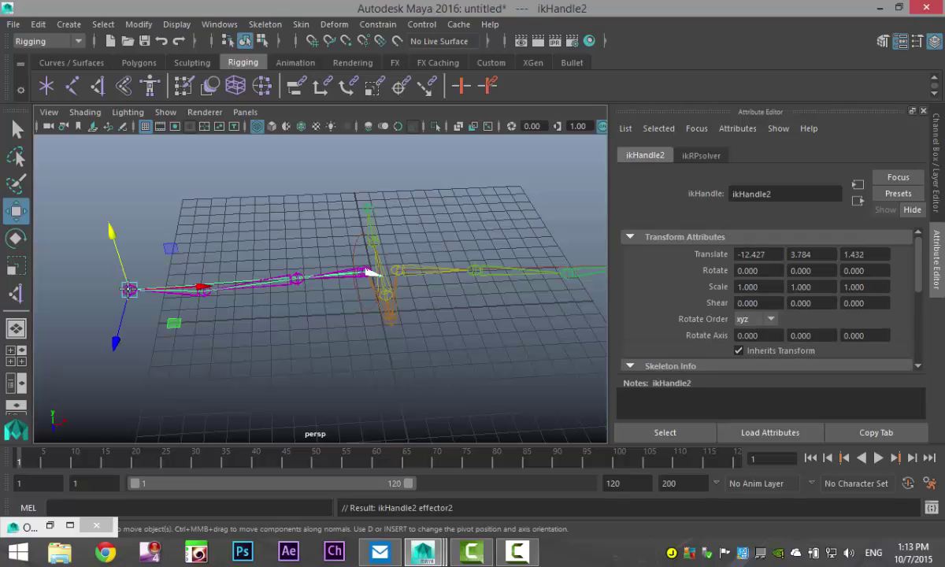
{"action": "left_click", "coordinate": [191, 358]}
Check the IK handles at both wing tips by selecting one and then the other.
{"action": "left_click_drag", "start_coordinate": [191, 358], "coordinate": [322, 384], "text": "alt"}
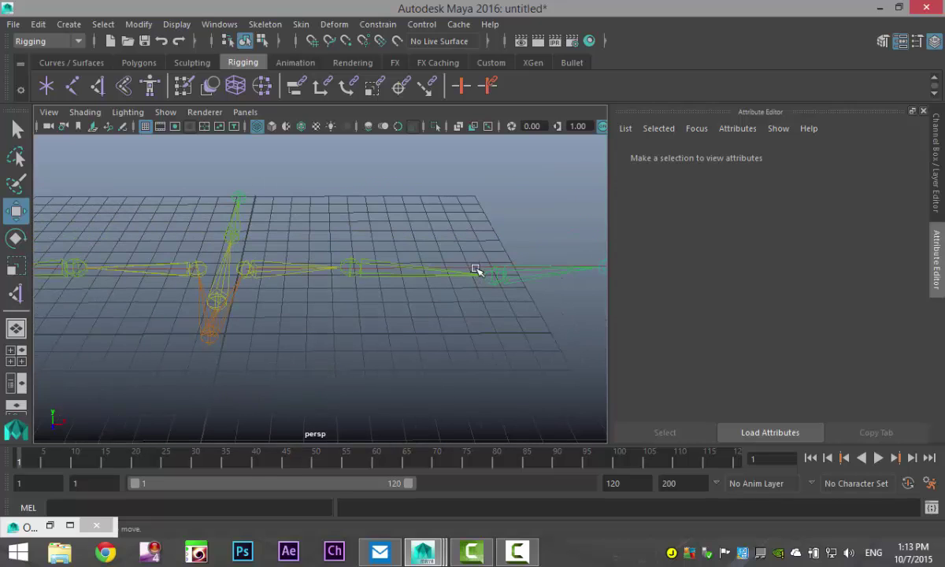
{"action": "key", "text": "a"}
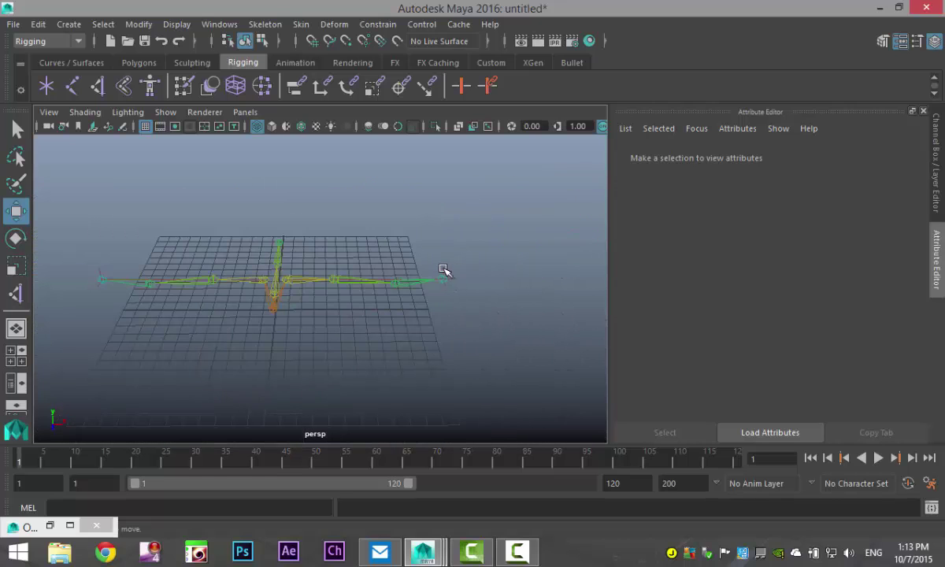
{"action": "left_click", "coordinate": [443, 276]}
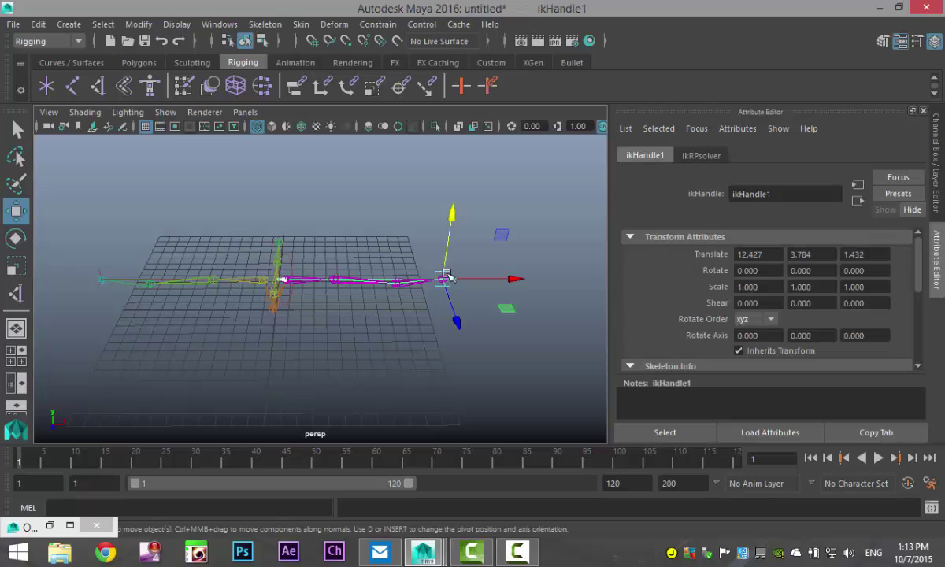
{"action": "left_click", "coordinate": [100, 278]}
Create an IK handle from the root joint9 at the head to the joint at the tail tip.
{"action": "left_click_drag", "start_coordinate": [199, 351], "coordinate": [270, 382], "text": "alt"}
{"action": "scroll", "coordinate": [302, 341], "scroll_direction": "up", "scroll_amount": 5}
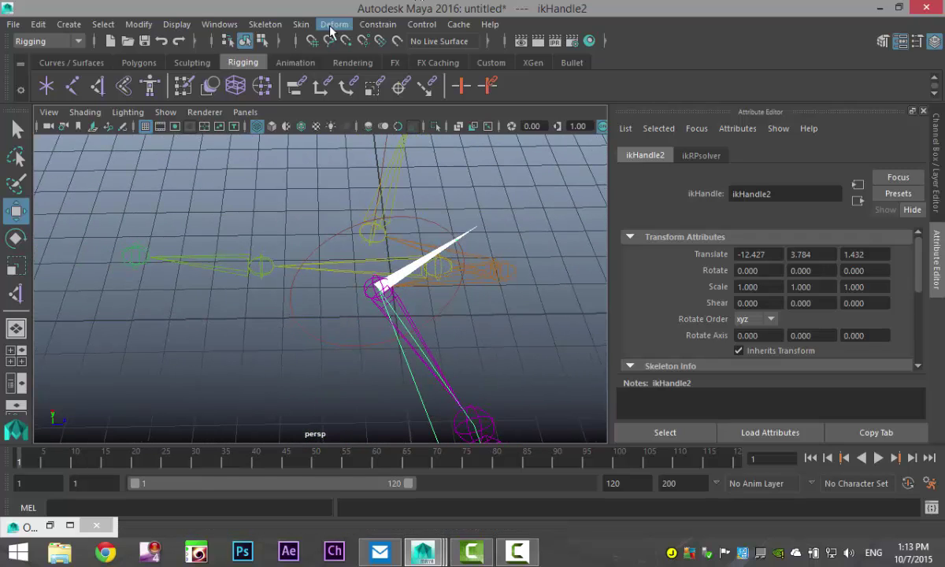
{"action": "left_click", "coordinate": [265, 25]}
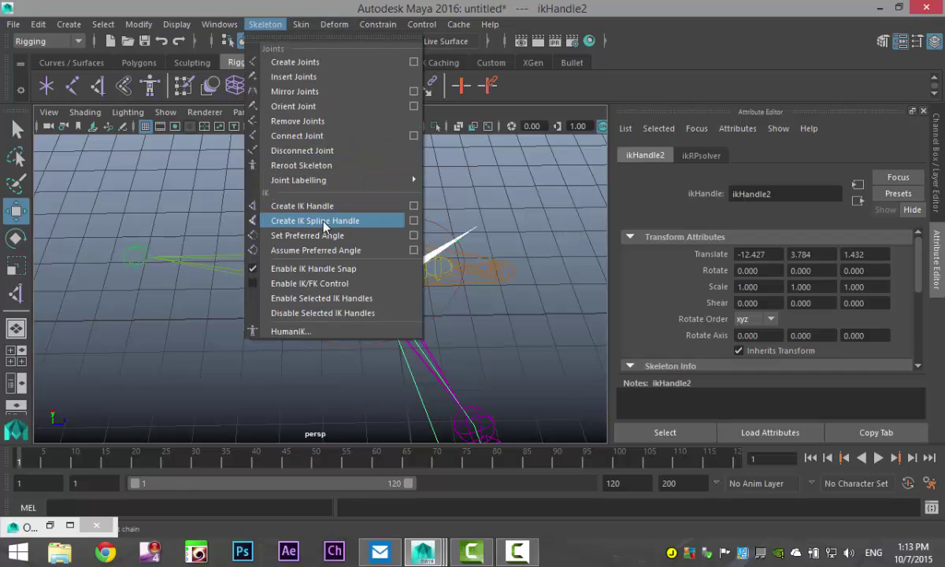
{"action": "left_click", "coordinate": [315, 206]}
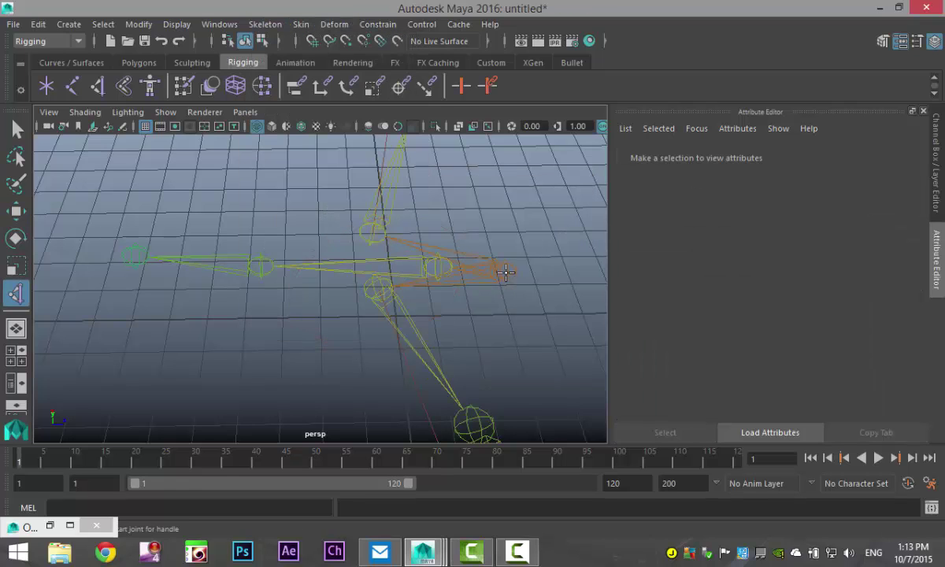
{"action": "left_click", "coordinate": [506, 273]}
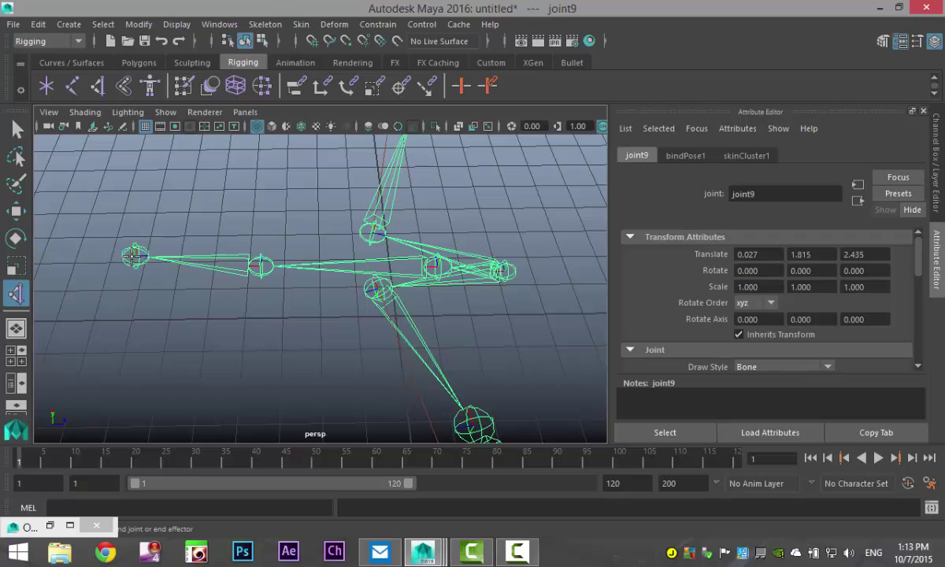
{"action": "left_click", "coordinate": [134, 256]}
{"action": "scroll", "coordinate": [196, 274], "scroll_direction": "down", "scroll_amount": 5}
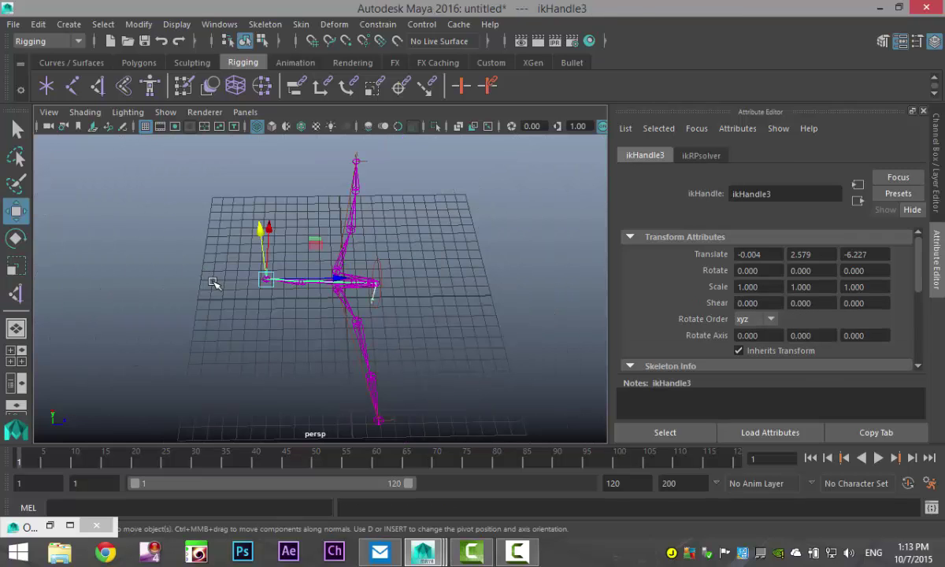
Show all hidden objects, display the gull shaded, and clear the selection.
{"action": "left_click_drag", "start_coordinate": [470, 341], "coordinate": [291, 365], "text": "alt"}
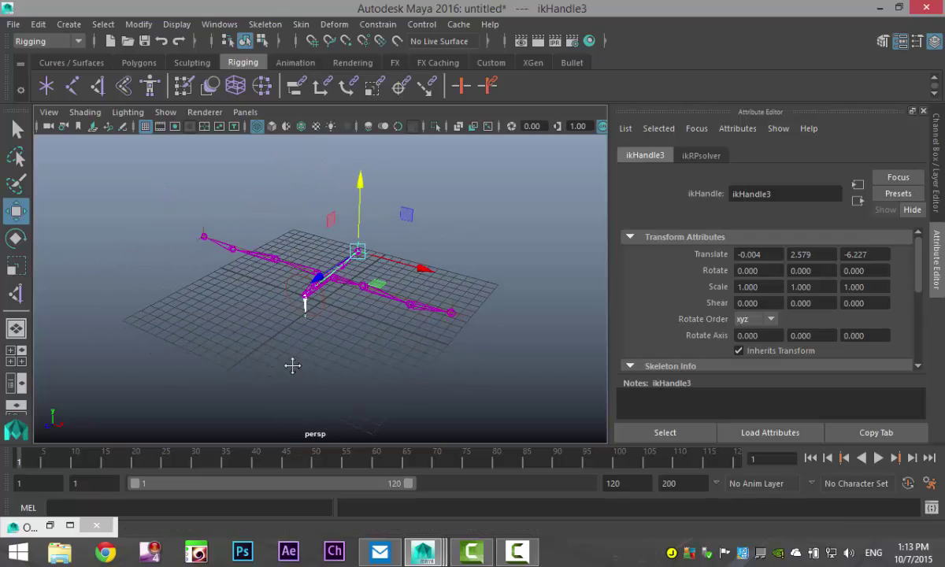
{"action": "left_click", "coordinate": [176, 26]}
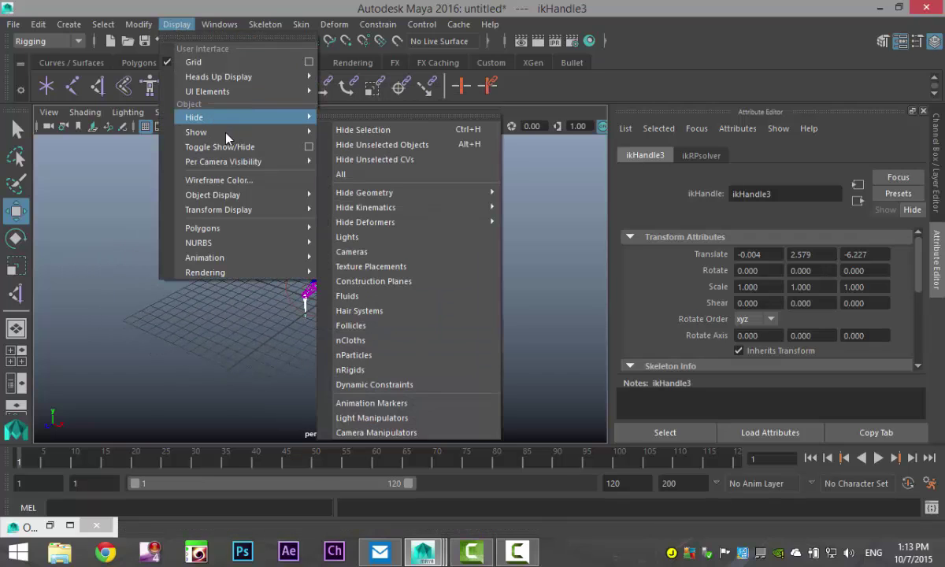
{"action": "mouse_move", "coordinate": [237, 131]}
{"action": "left_click", "coordinate": [343, 187]}
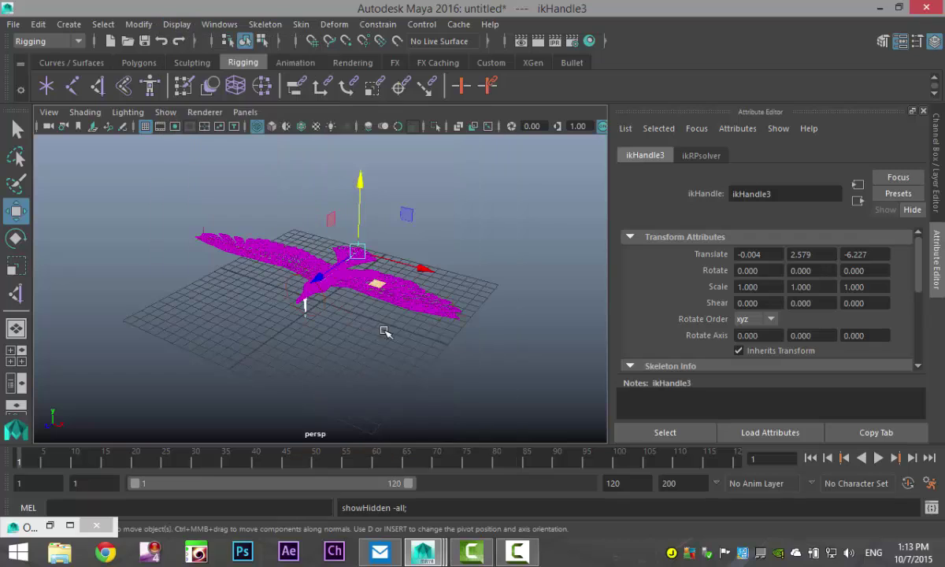
{"action": "key", "text": "5"}
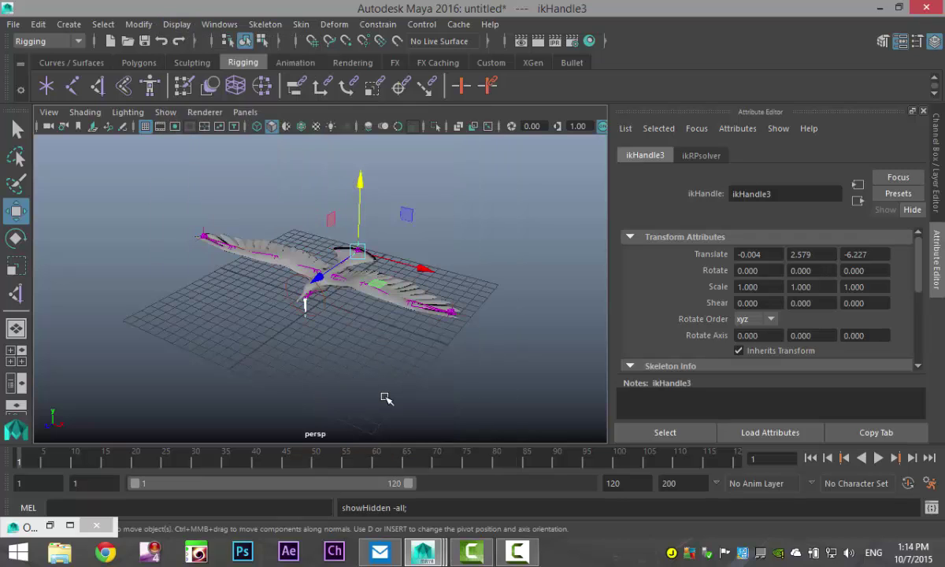
{"action": "scroll", "coordinate": [383, 398], "scroll_direction": "up", "scroll_amount": 3}
{"action": "left_click_drag", "start_coordinate": [369, 400], "coordinate": [395, 404], "text": "alt"}
{"action": "left_click", "coordinate": [395, 405]}
Try moving the tail's IK handle to about Y 2.008, Z -6.270 to test the tail, and undo the moves.
{"action": "left_click_drag", "start_coordinate": [474, 259], "coordinate": [346, 331], "text": "alt"}
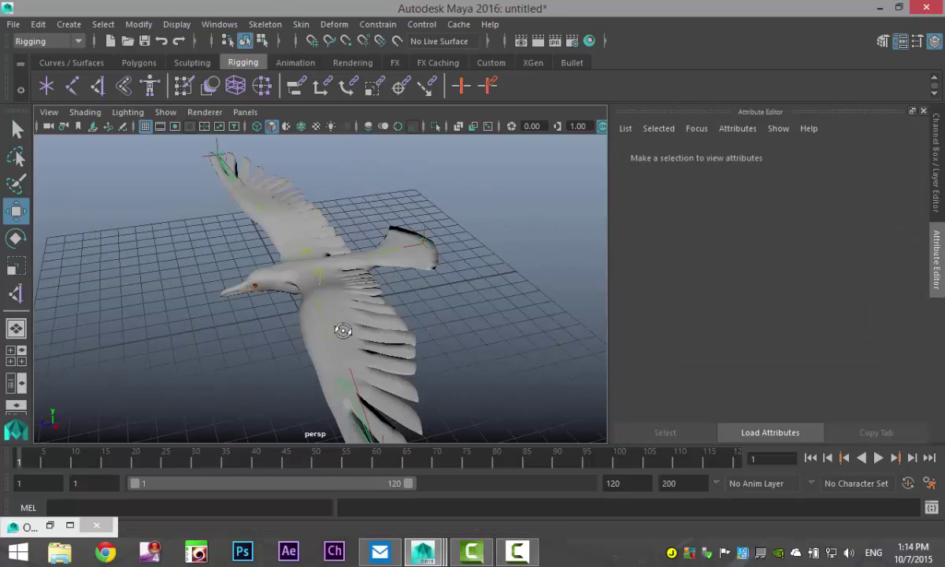
{"action": "left_click", "coordinate": [426, 228]}
{"action": "mouse_move", "coordinate": [431, 207]}
{"action": "left_mouse_down"}
{"action": "mouse_move", "coordinate": [439, 162]}
{"action": "mouse_move", "coordinate": [439, 208]}
{"action": "left_mouse_up"}
{"action": "mouse_move", "coordinate": [371, 267]}
{"action": "left_mouse_down"}
{"action": "mouse_move", "coordinate": [356, 265]}
{"action": "mouse_move", "coordinate": [376, 263]}
{"action": "mouse_move", "coordinate": [358, 268]}
{"action": "mouse_move", "coordinate": [369, 265]}
{"action": "left_mouse_up"}
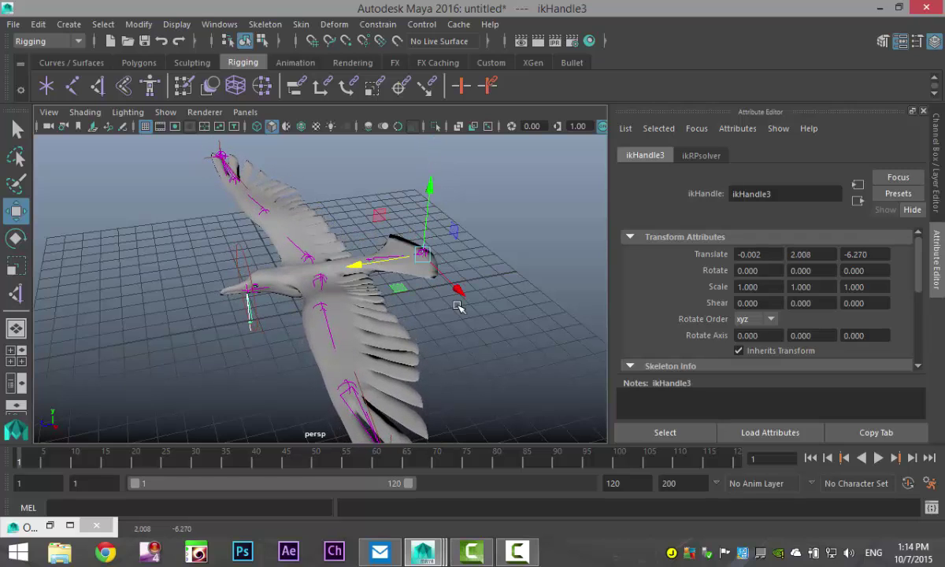
{"action": "key", "text": "ctrl+z"}
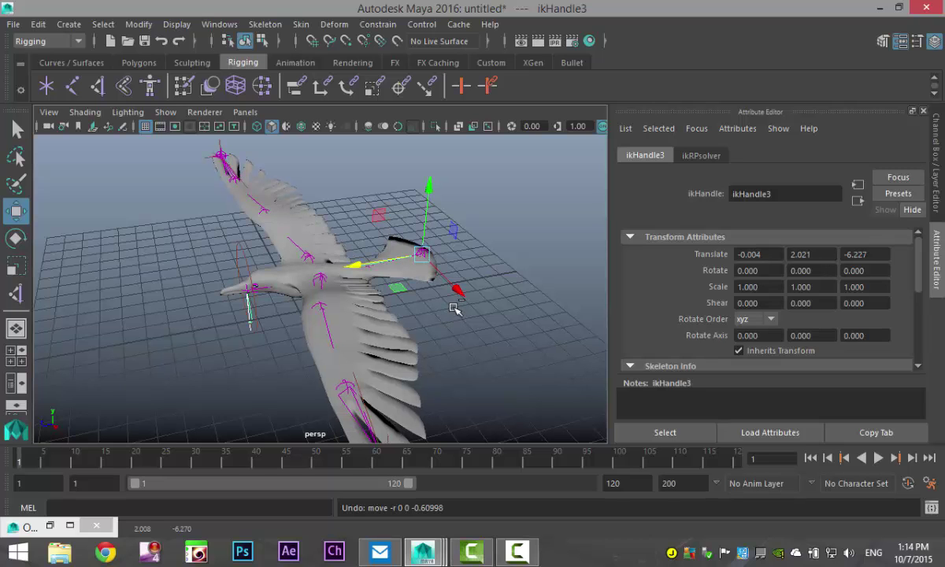
{"action": "key", "text": "ctrl+z"}
Examine the shaded gull with its wing and tail IK handles from several angles.
{"action": "left_click_drag", "start_coordinate": [464, 342], "coordinate": [248, 162], "text": "alt"}
{"action": "left_click_drag", "start_coordinate": [410, 360], "coordinate": [389, 342], "text": "alt"}
{"action": "scroll", "coordinate": [390, 363], "scroll_direction": "down", "scroll_amount": 5}
{"action": "scroll", "coordinate": [378, 370], "scroll_direction": "up", "scroll_amount": 5}
{"action": "scroll", "coordinate": [377, 368], "scroll_direction": "down", "scroll_amount": 2}
{"action": "left_click_drag", "start_coordinate": [361, 372], "coordinate": [283, 331], "text": "alt"}
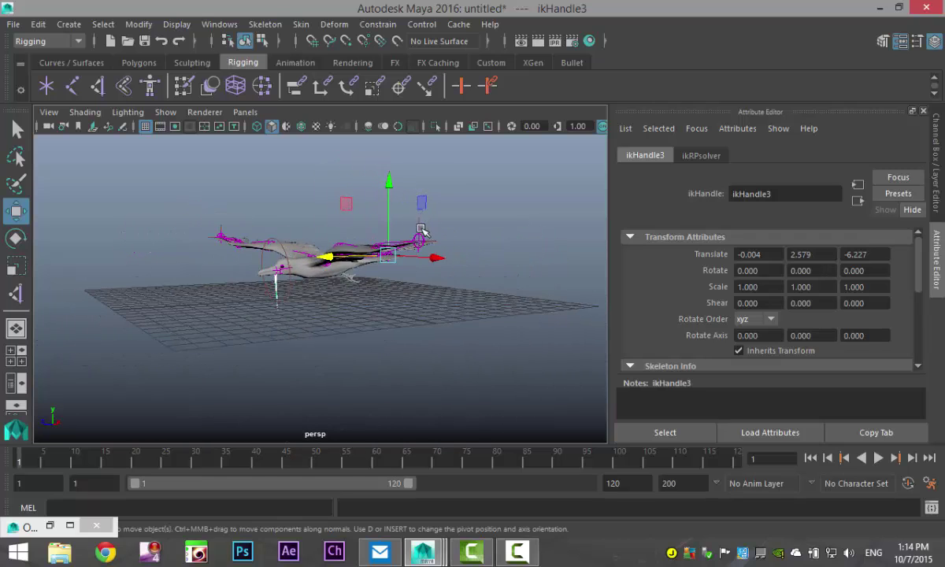
{"action": "left_click_drag", "start_coordinate": [389, 290], "coordinate": [487, 376], "text": "alt"}
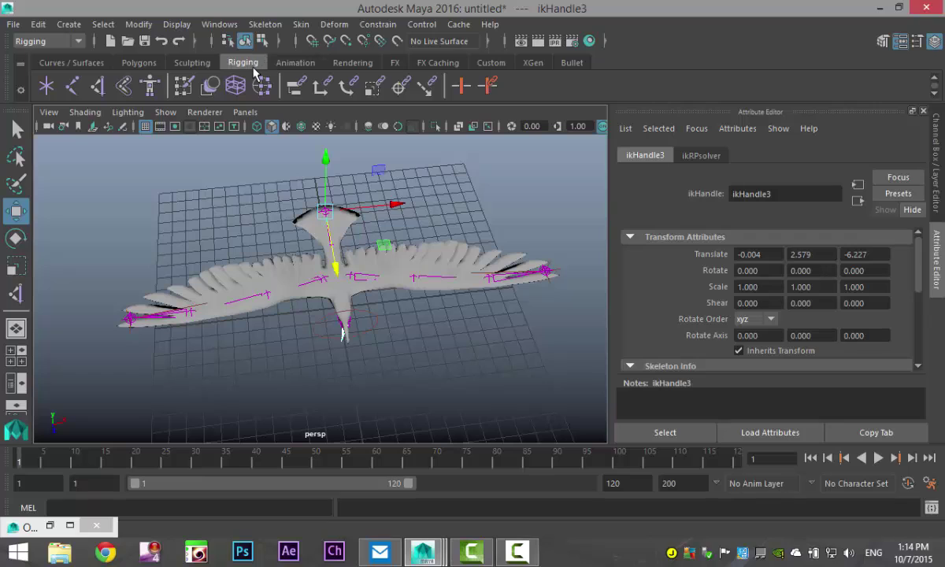
Create a NURBS circle and place it behind the tail at about Y 2.400, Z -7.671.
{"action": "left_click", "coordinate": [53, 63]}
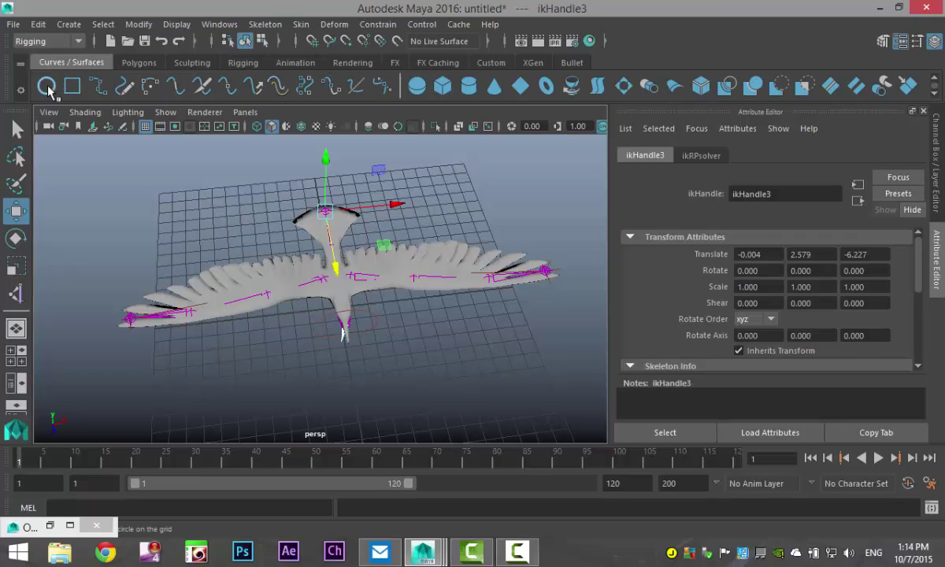
{"action": "left_click", "coordinate": [46, 86]}
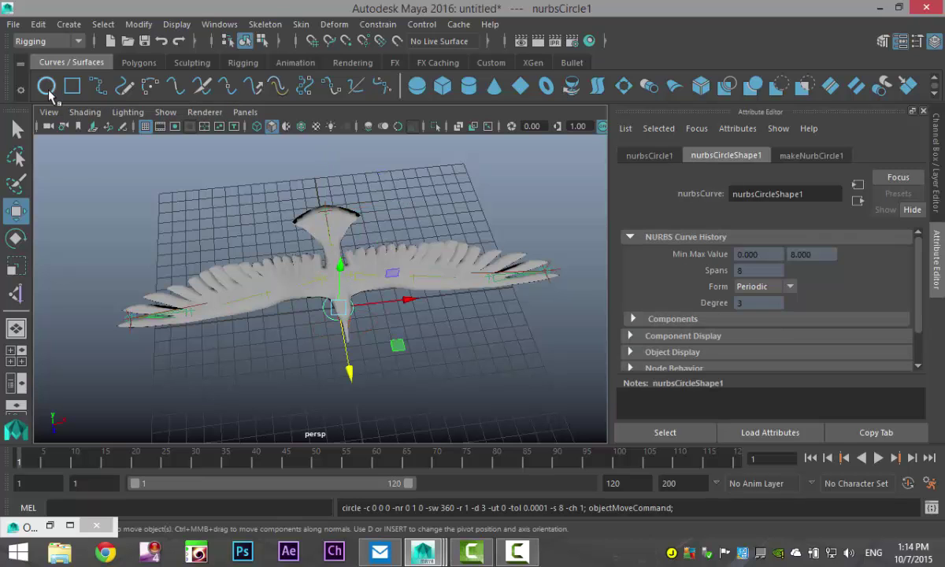
{"action": "left_click_drag", "start_coordinate": [208, 325], "coordinate": [241, 234], "text": "alt"}
Rotate the NURBS circle behind the tail upright, setting its X rotation to 90.
{"action": "key", "text": "e"}
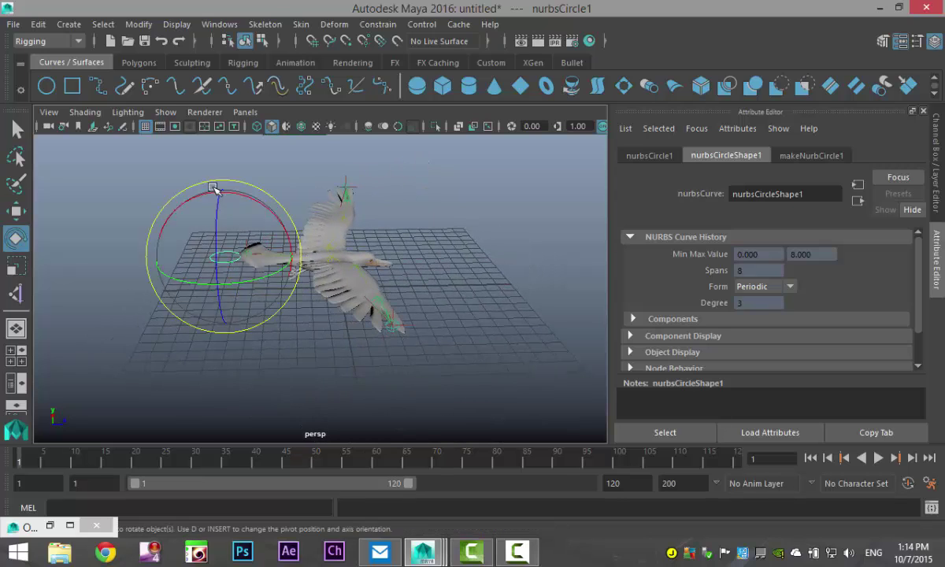
{"action": "left_click_drag", "start_coordinate": [245, 199], "coordinate": [302, 268]}
{"action": "left_click", "coordinate": [650, 155]}
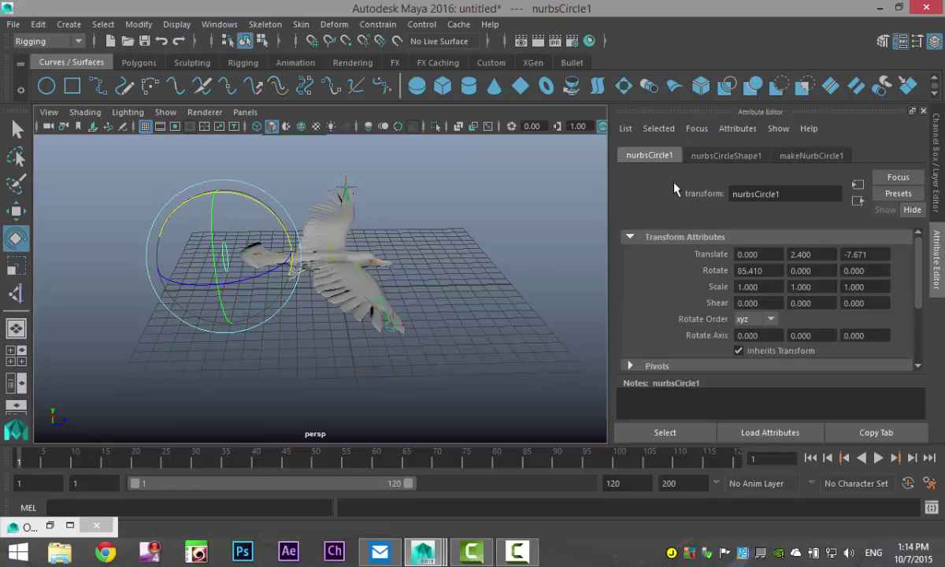
{"action": "left_click", "coordinate": [755, 271]}
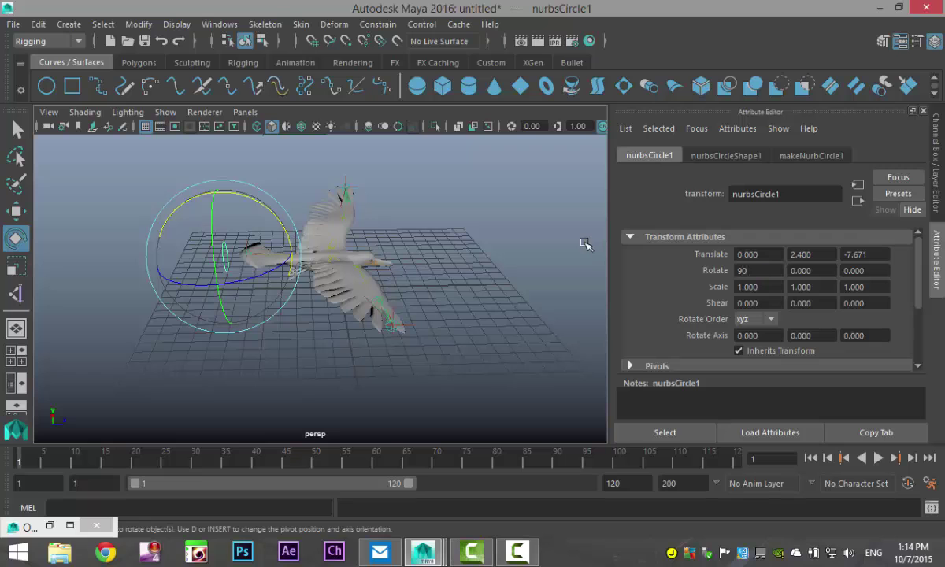
{"action": "type", "text": "90"}
{"action": "key", "text": "Return"}
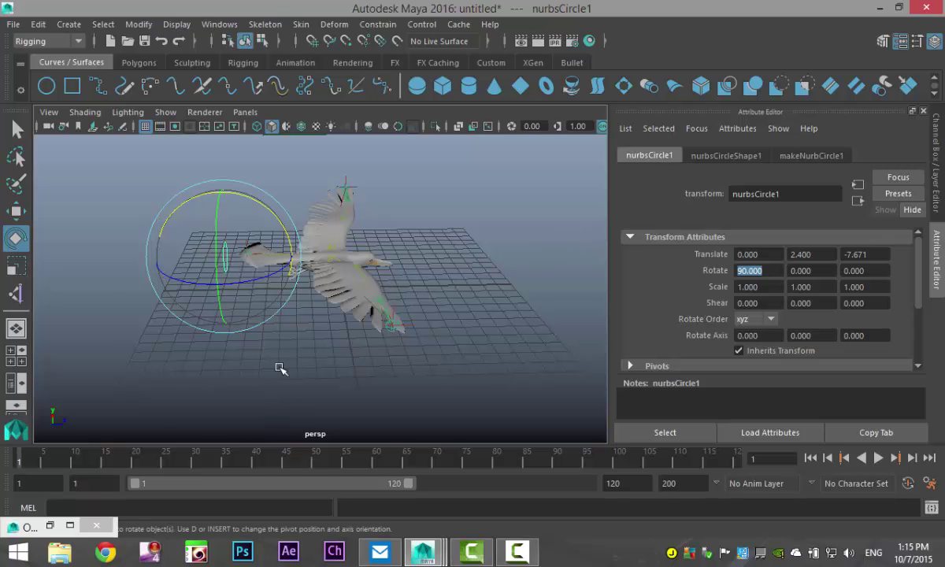
{"action": "left_click_drag", "start_coordinate": [291, 367], "coordinate": [439, 371], "text": "alt"}
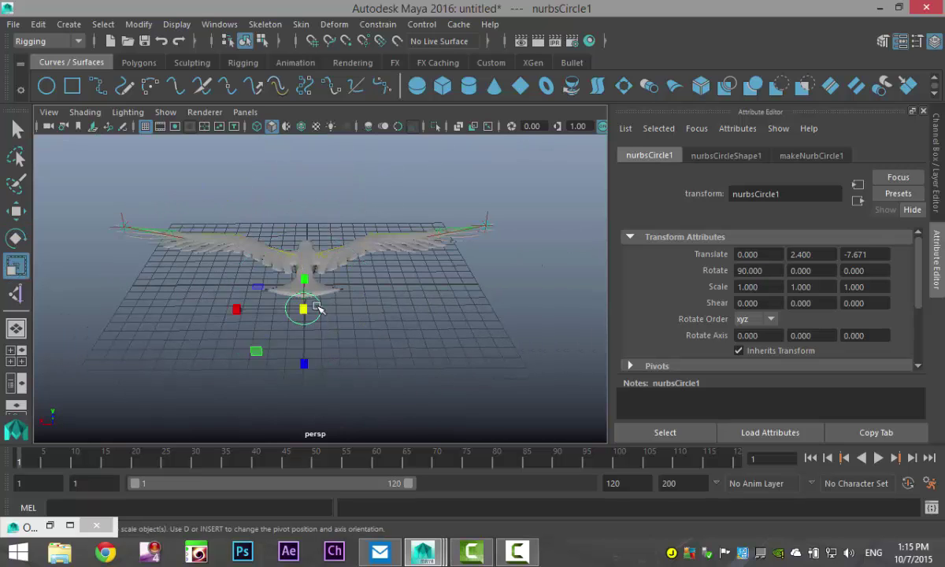
Scale the tail circle to about 1.99, and place a new NURBS circle beyond the negative-X wingtip at about X -13.640.
{"action": "left_click_drag", "start_coordinate": [317, 307], "coordinate": [299, 371]}
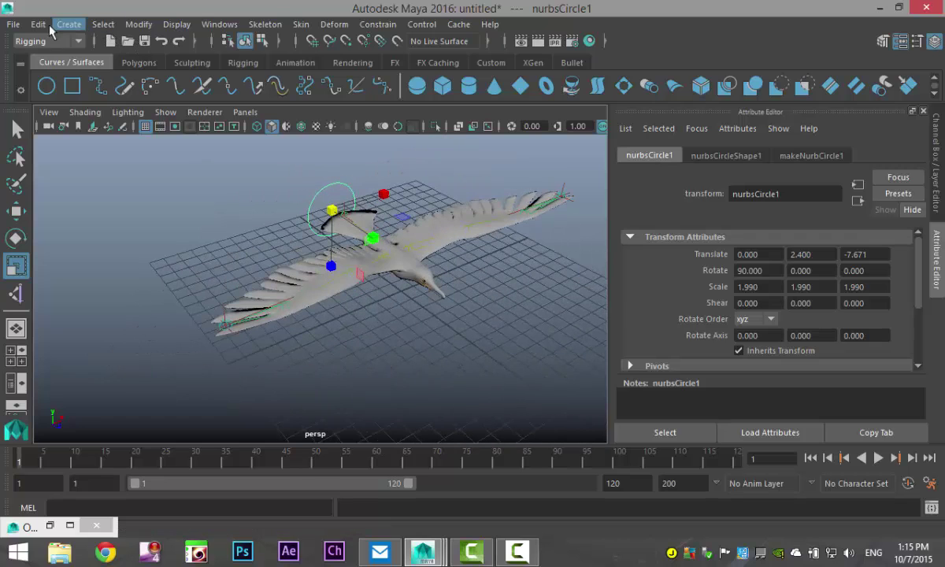
{"action": "left_click", "coordinate": [47, 85]}
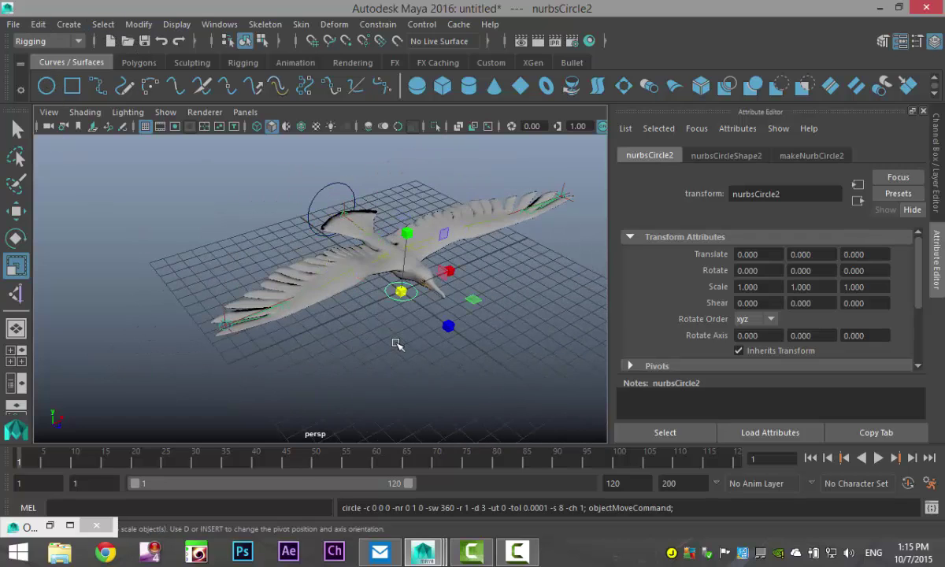
{"action": "key", "text": "w"}
{"action": "left_click_drag", "start_coordinate": [450, 270], "coordinate": [285, 364]}
{"action": "key", "text": "e"}
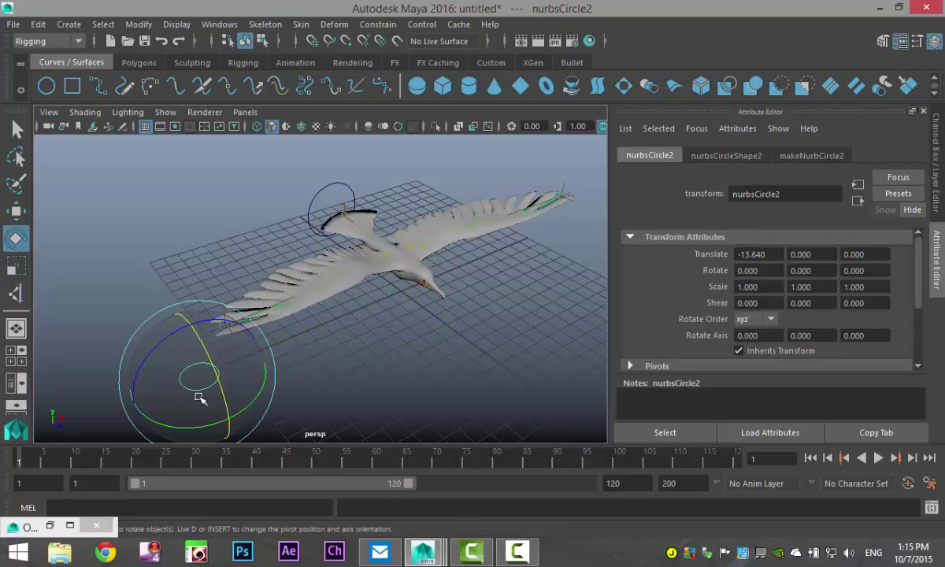
Turn the new wingtip circle upright by setting its Z rotation to -90.
{"action": "left_click_drag", "start_coordinate": [152, 363], "coordinate": [209, 329]}
{"action": "double_click", "coordinate": [886, 268]}
{"action": "type", "text": "-90"}
{"action": "key", "text": "Return"}
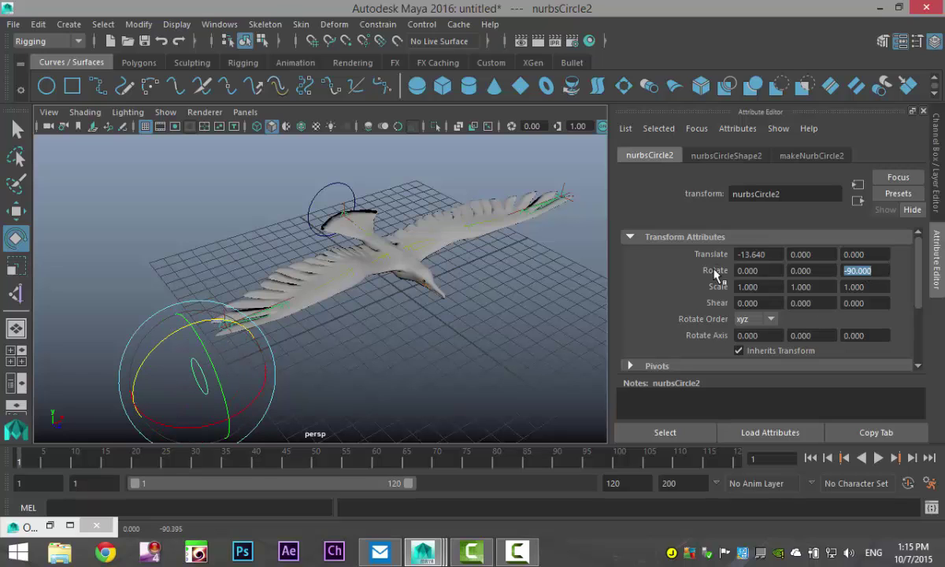
{"action": "left_click", "coordinate": [466, 327]}
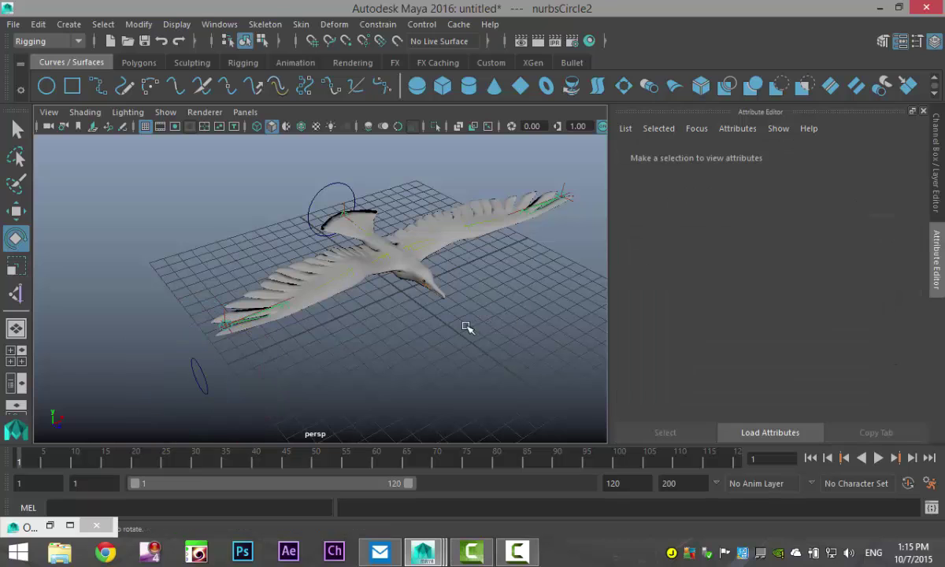
Align the wingtip circle with the wing at about Y 3.463, Z 1.190, and scale it uniformly to about 1.998.
{"action": "left_click", "coordinate": [202, 377]}
{"action": "left_click_drag", "start_coordinate": [320, 382], "coordinate": [347, 361], "text": "alt"}
{"action": "key", "text": "w"}
{"action": "left_click_drag", "start_coordinate": [243, 273], "coordinate": [249, 206]}
{"action": "left_click_drag", "start_coordinate": [307, 318], "coordinate": [449, 368], "text": "alt"}
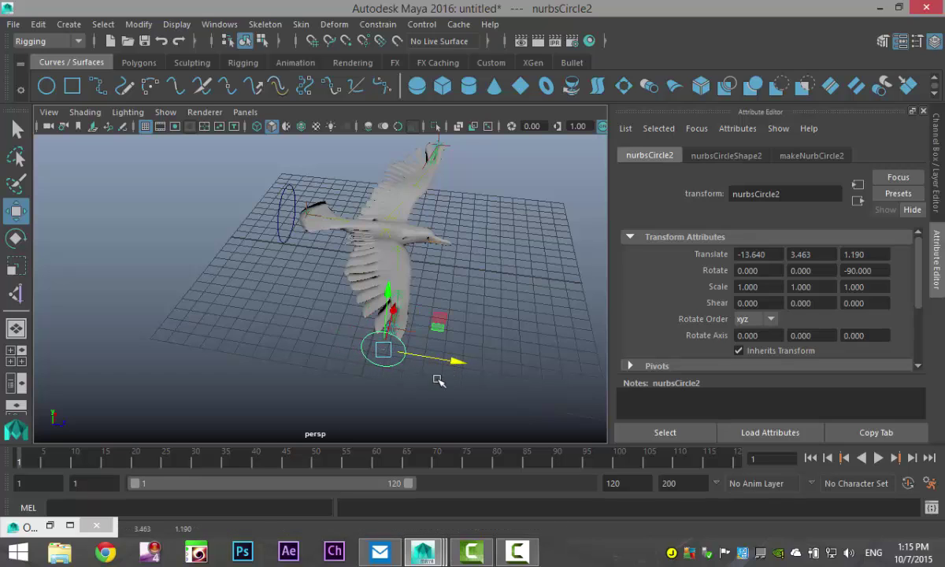
{"action": "key", "text": "r"}
{"action": "left_click_drag", "start_coordinate": [386, 355], "coordinate": [340, 378]}
Duplicate the wingtip circle and place the copy beyond the opposite wingtip at about X 14.338.
{"action": "key", "text": "ctrl+d"}
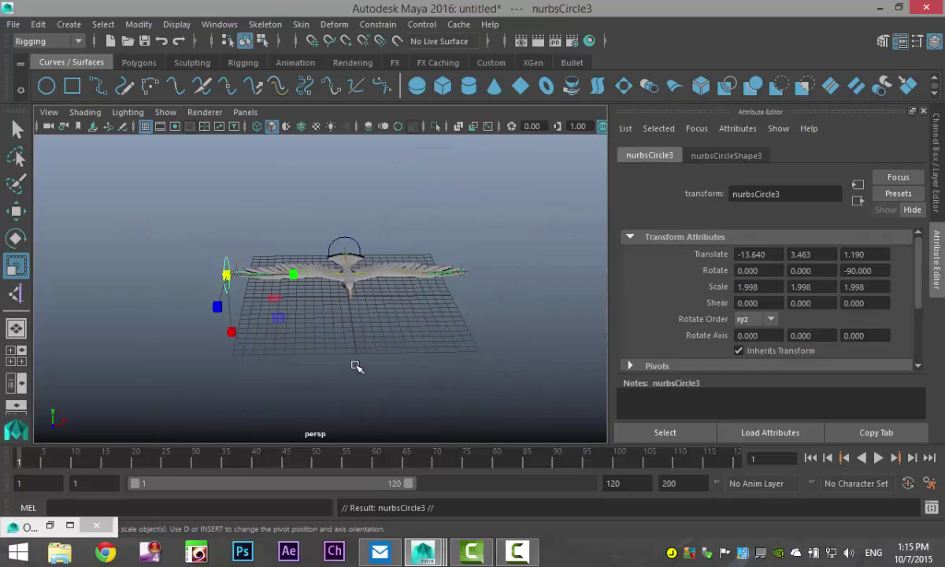
{"action": "key", "text": "w"}
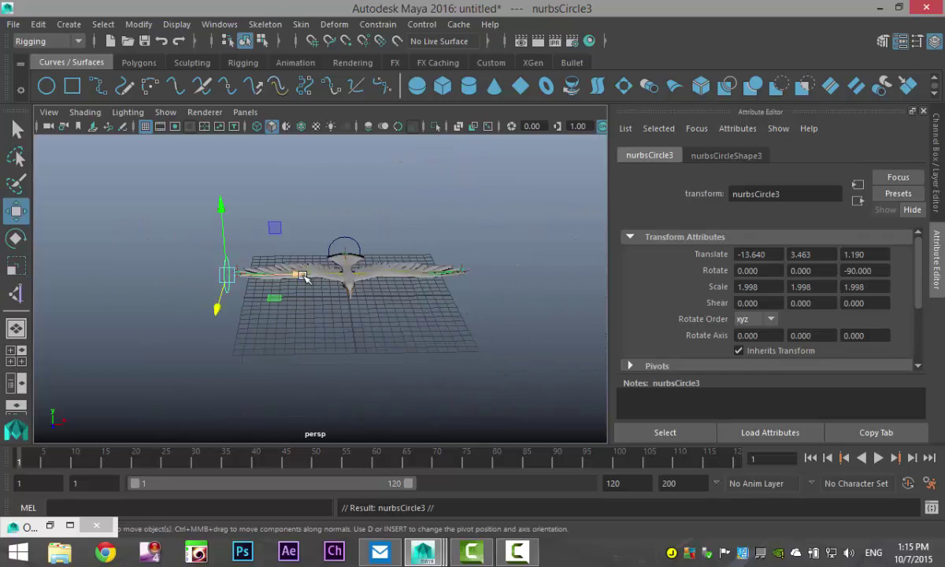
{"action": "left_click_drag", "start_coordinate": [302, 274], "coordinate": [554, 324]}
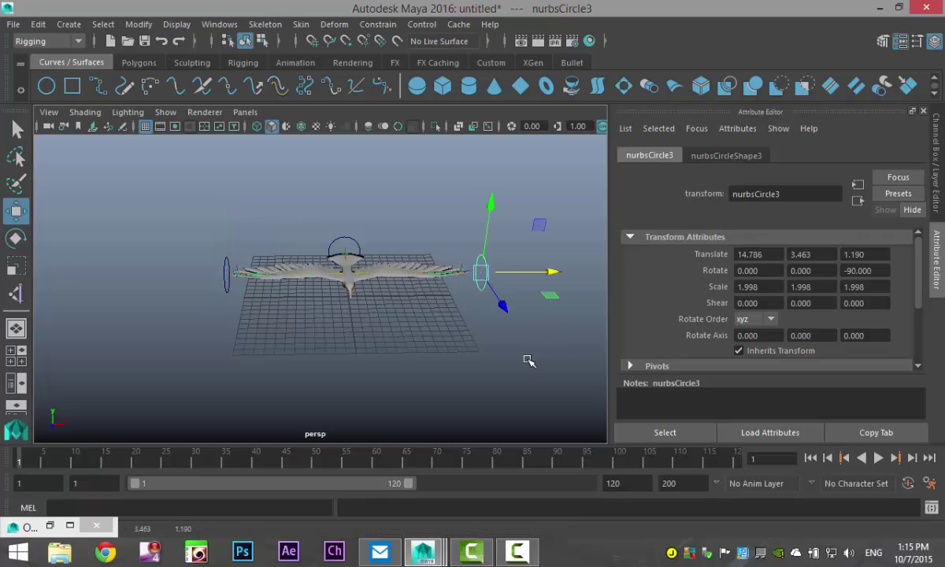
{"action": "left_click_drag", "start_coordinate": [528, 360], "coordinate": [540, 381], "text": "alt"}
{"action": "left_click_drag", "start_coordinate": [554, 306], "coordinate": [547, 313]}
{"action": "left_click", "coordinate": [464, 373]}
{"action": "scroll", "coordinate": [463, 371], "scroll_direction": "up", "scroll_amount": 2}
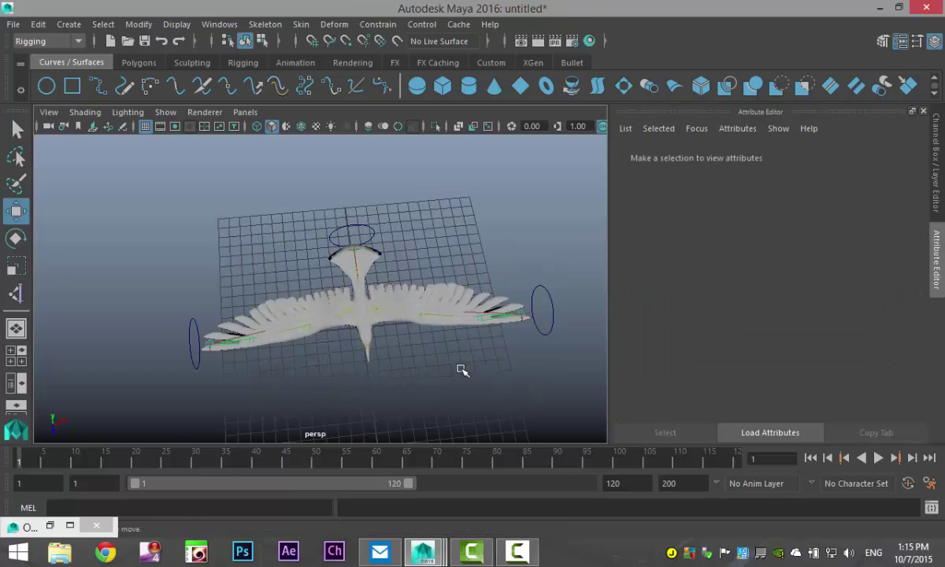
Parent the IK handle of the negative-X wing to the control circle beside its wingtip.
{"action": "left_click_drag", "start_coordinate": [146, 316], "coordinate": [158, 263], "text": "alt"}
{"action": "middle_click_drag", "start_coordinate": [169, 302], "coordinate": [306, 336], "text": "alt"}
{"action": "scroll", "coordinate": [306, 337], "scroll_direction": "up", "scroll_amount": 5}
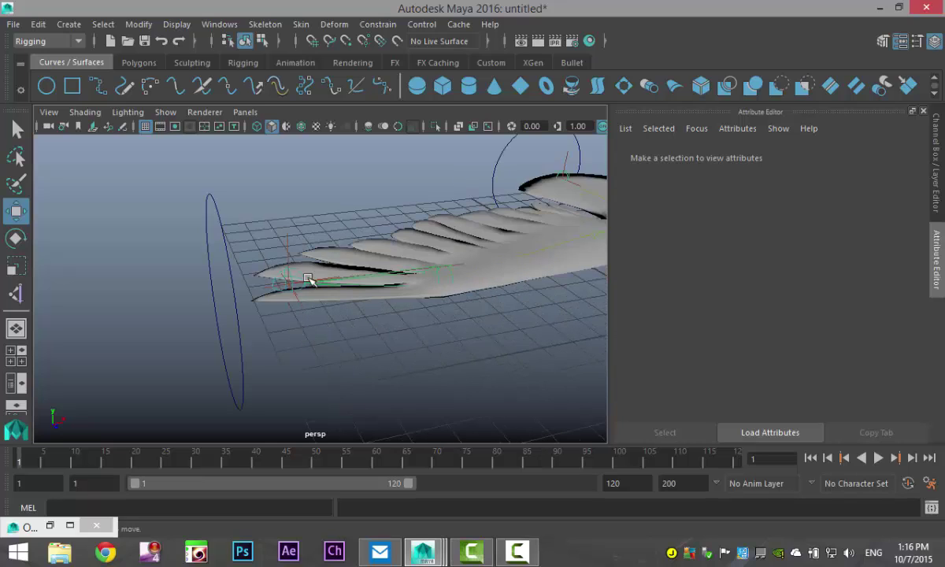
{"action": "left_click_drag", "start_coordinate": [288, 242], "coordinate": [299, 297]}
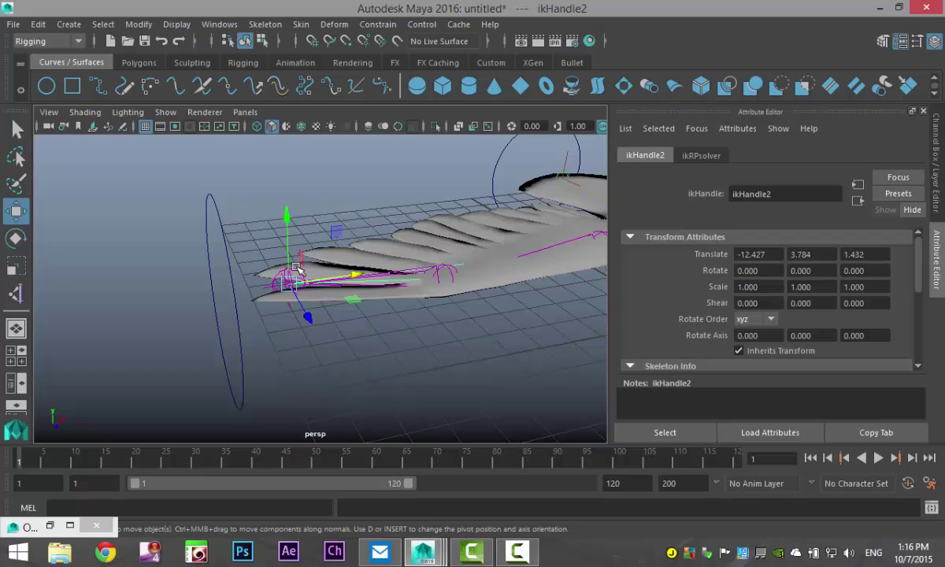
{"action": "left_click", "coordinate": [229, 269]}
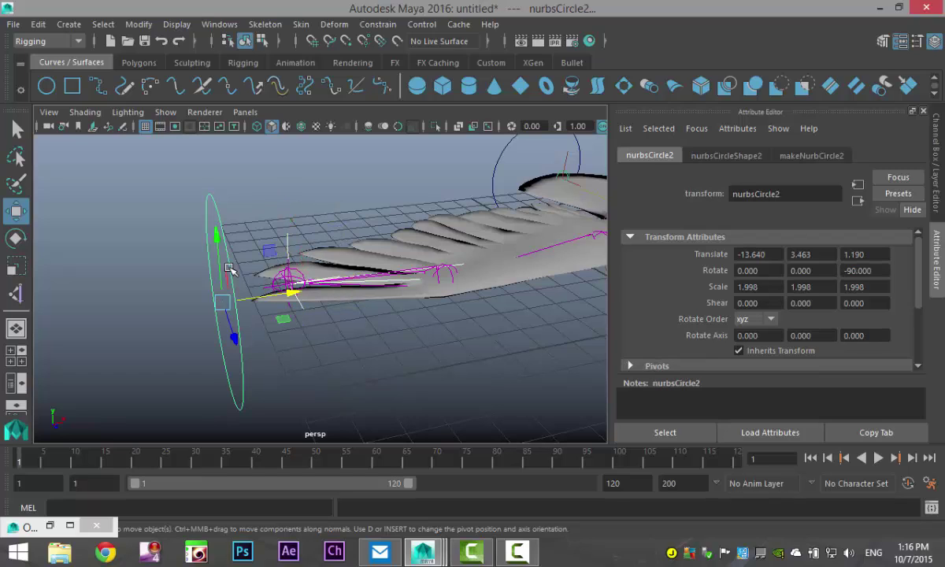
{"action": "key", "text": "Down"}
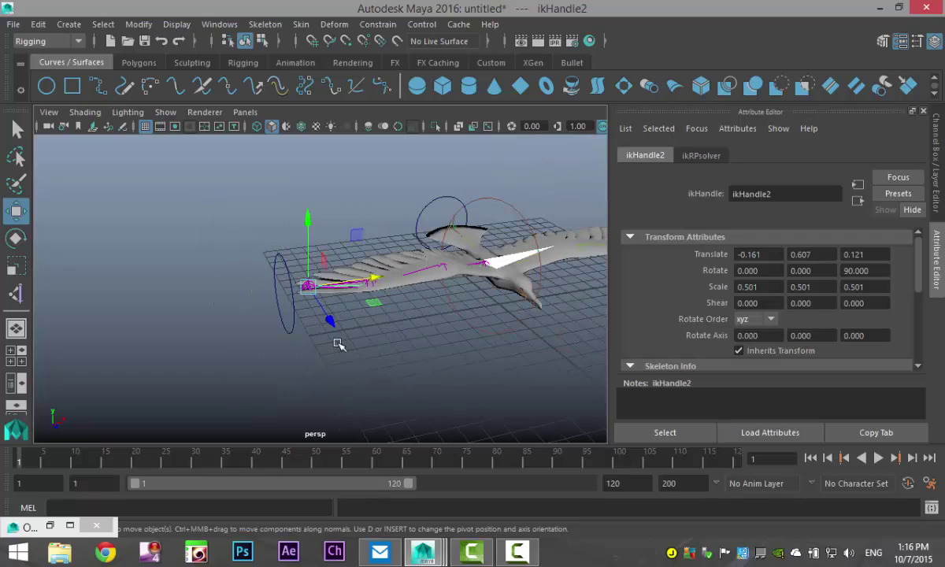
Try moving the negative-X wing's control circle to test the wing, and undo the move.
{"action": "left_click", "coordinate": [243, 370]}
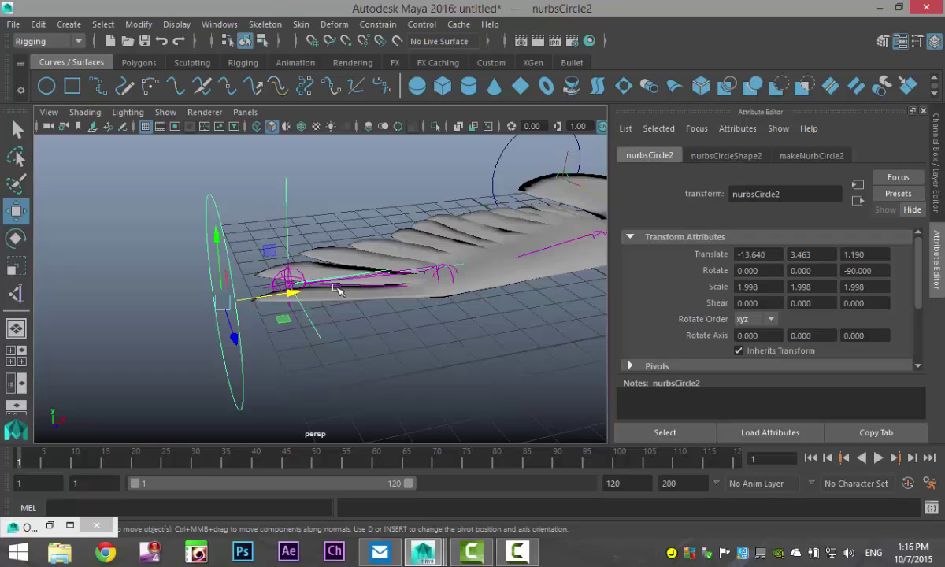
{"action": "left_click_drag", "start_coordinate": [314, 380], "coordinate": [311, 323], "text": "alt"}
{"action": "key", "text": "ctrl+z"}
{"action": "key", "text": "ctrl+z"}
Parent the IK handle of the positive-X wing to the control circle beyond its wingtip.
{"action": "left_click_drag", "start_coordinate": [505, 275], "coordinate": [475, 259], "text": "alt"}
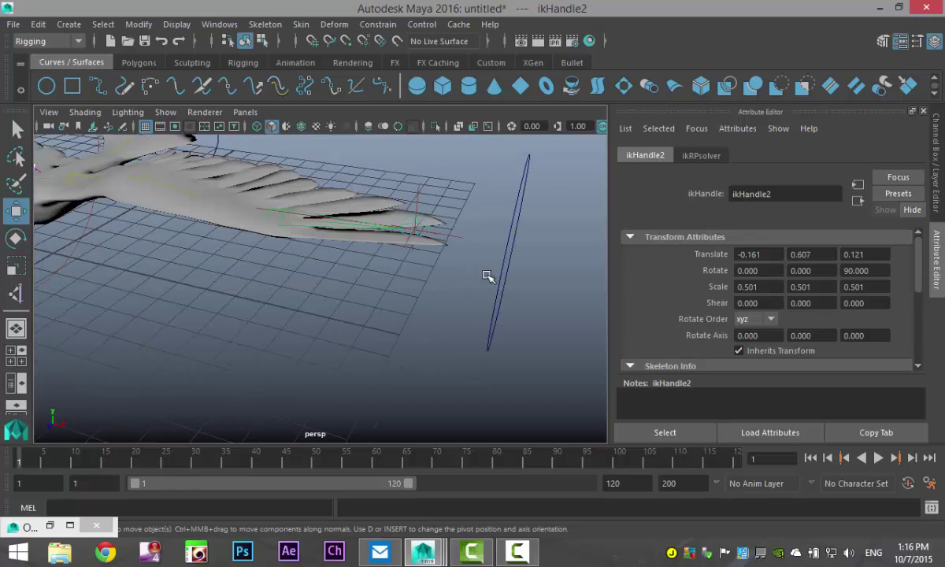
{"action": "left_click_drag", "start_coordinate": [397, 185], "coordinate": [451, 255]}
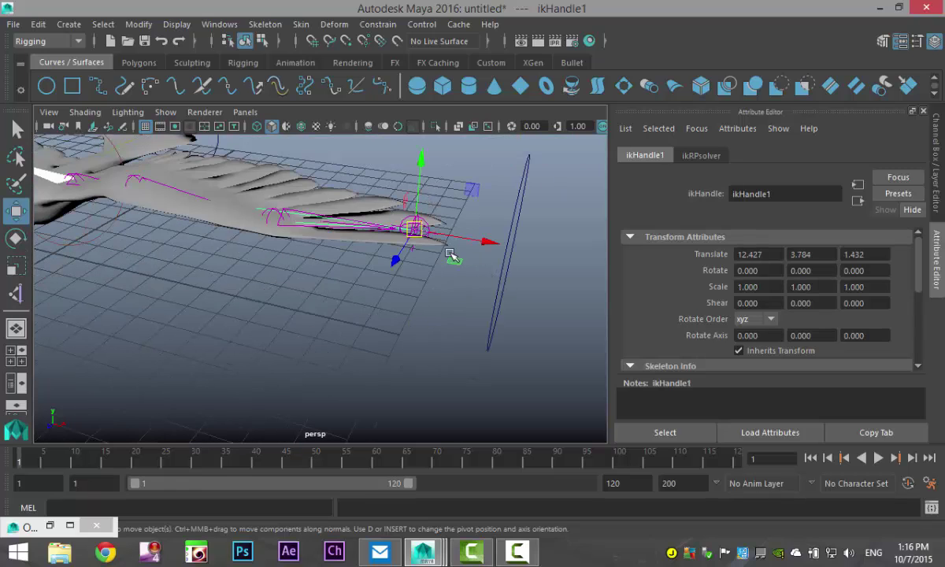
{"action": "left_click", "coordinate": [511, 244]}
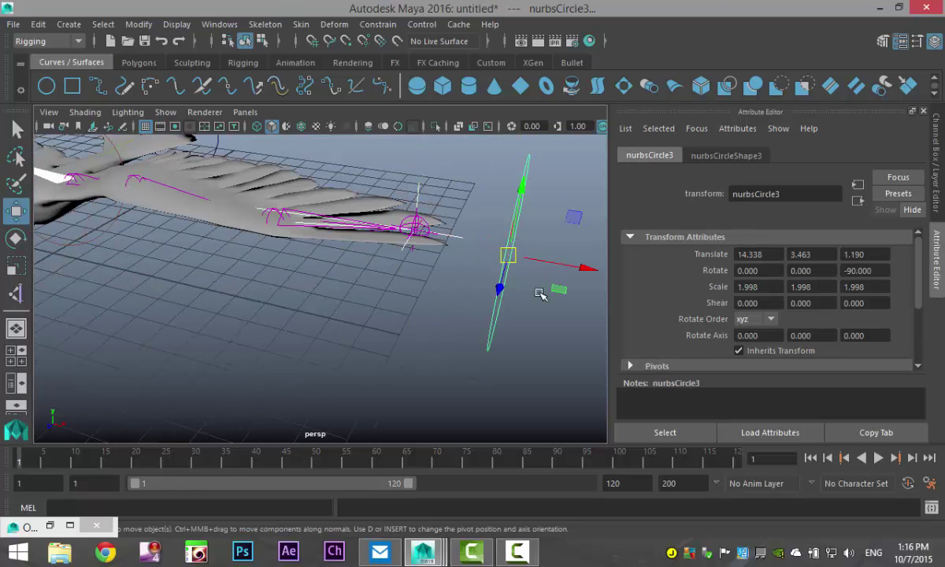
{"action": "key", "text": "p"}
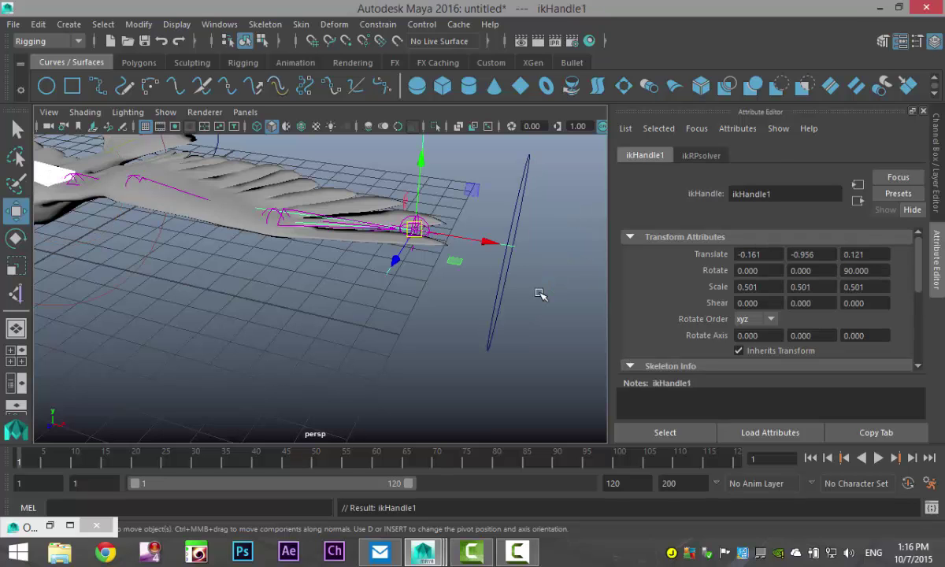
Parent the tail's IK handle to the control circle behind the tail.
{"action": "left_click_drag", "start_coordinate": [540, 294], "coordinate": [314, 391], "text": "alt"}
{"action": "right_click_drag", "start_coordinate": [313, 391], "coordinate": [292, 295], "text": "alt"}
{"action": "left_click", "coordinate": [279, 297]}
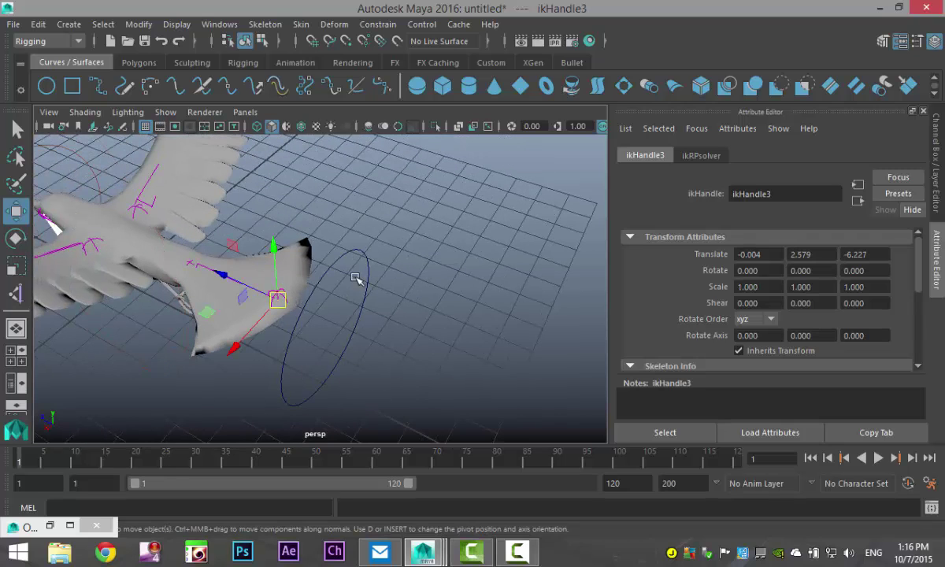
{"action": "left_click_drag", "start_coordinate": [360, 336], "coordinate": [374, 299], "text": "alt"}
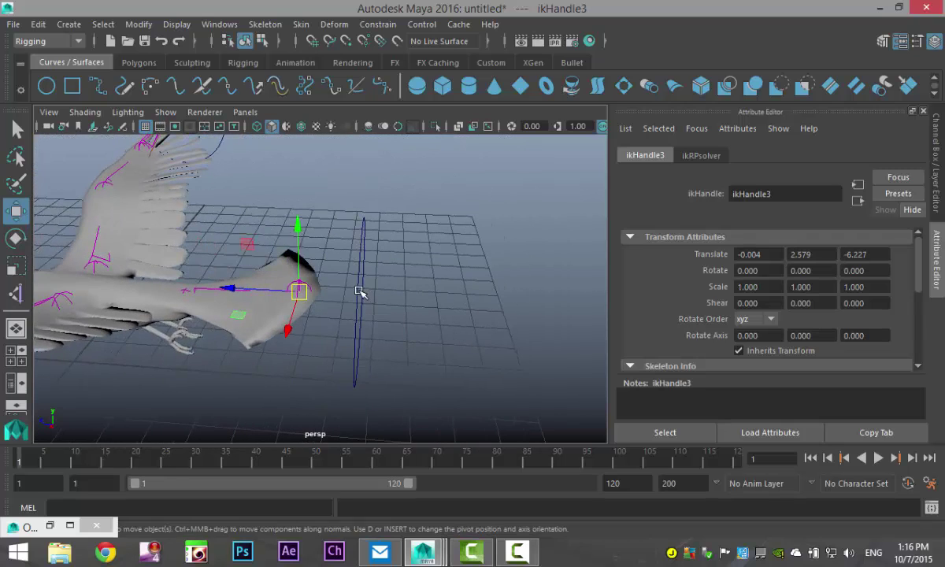
{"action": "left_click", "coordinate": [360, 292]}
{"action": "key", "text": "ctrl+z"}
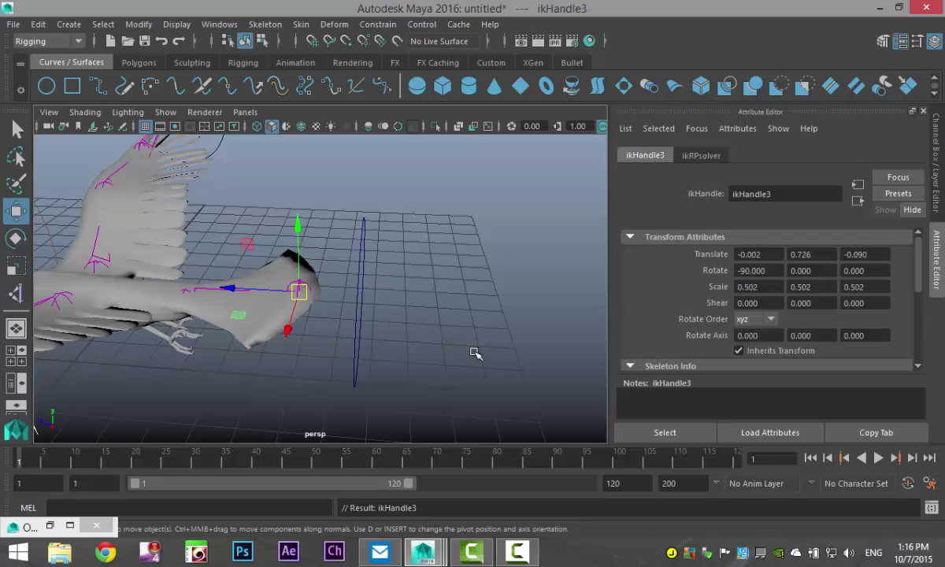
Try moving the tail's control circle to test the tail, undo the move, and clear the selection.
{"action": "left_click", "coordinate": [359, 306]}
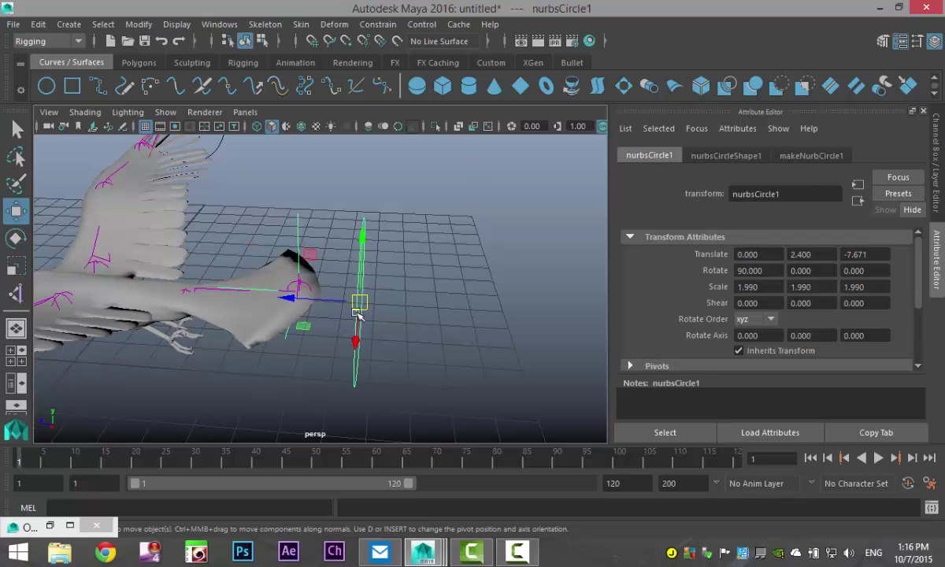
{"action": "left_click_drag", "start_coordinate": [359, 309], "coordinate": [475, 357]}
{"action": "key", "text": "ctrl+z"}
{"action": "key", "text": "ctrl+z"}
{"action": "left_click", "coordinate": [433, 319]}
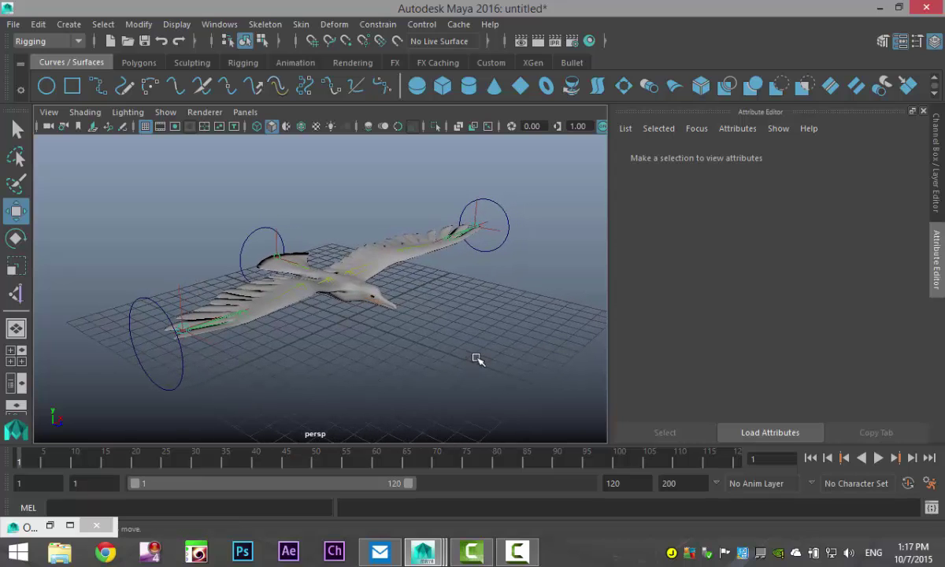